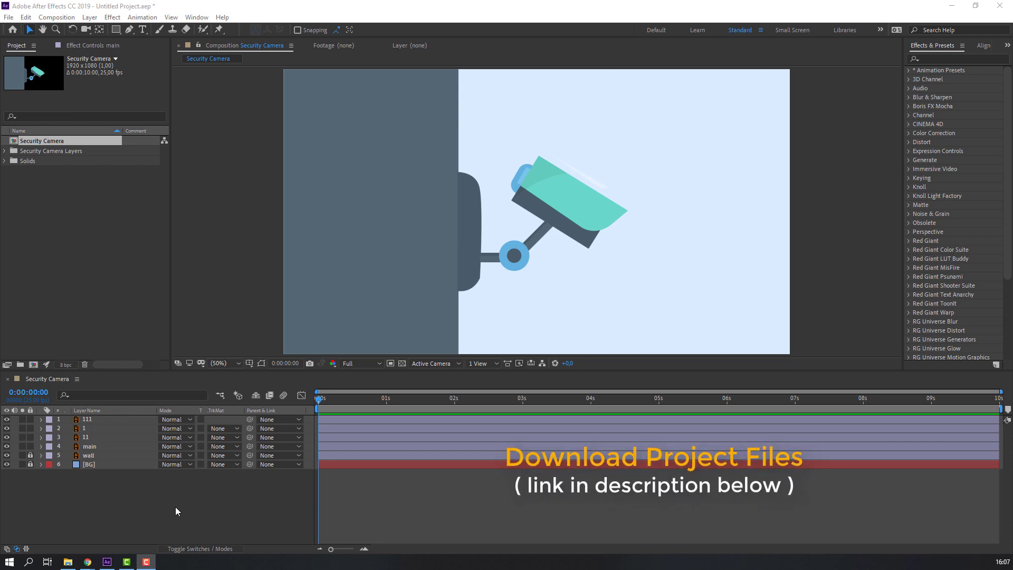
- Solo the camera head layer and zoom in on it in the Composition view
{"action": "left_click", "coordinate": [87, 440]}
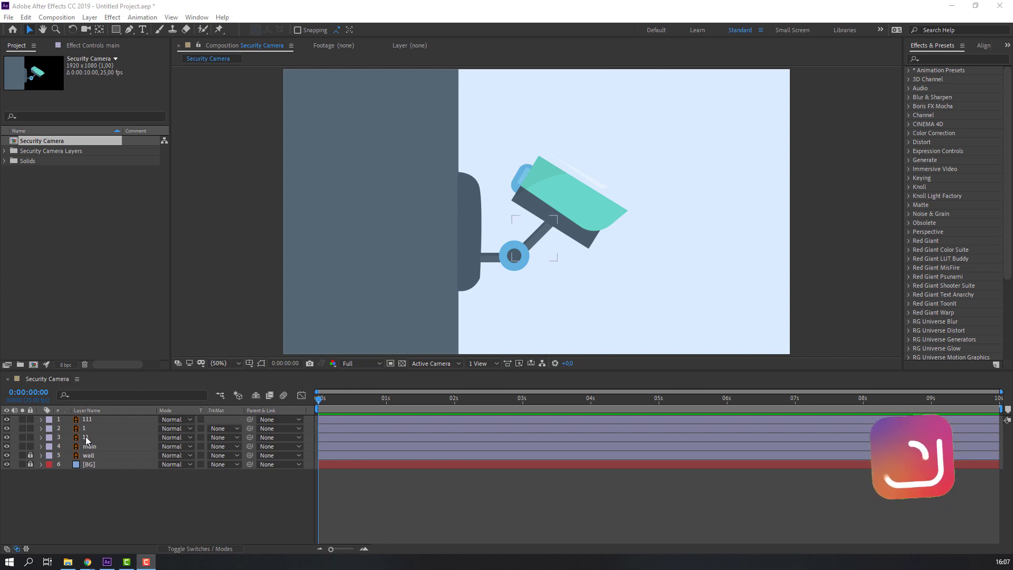
{"action": "left_click", "coordinate": [86, 428]}
{"action": "left_click", "coordinate": [22, 428]}
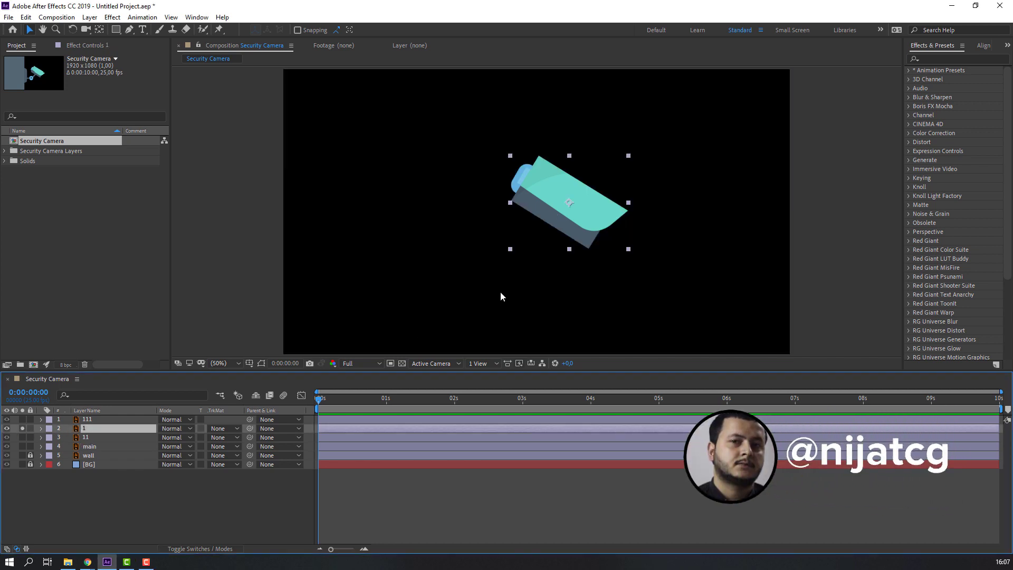
{"action": "scroll", "coordinate": [500, 297], "scroll_direction": "up", "scroll_amount": 1}
{"action": "left_click_drag", "start_coordinate": [592, 220], "coordinate": [467, 190]}
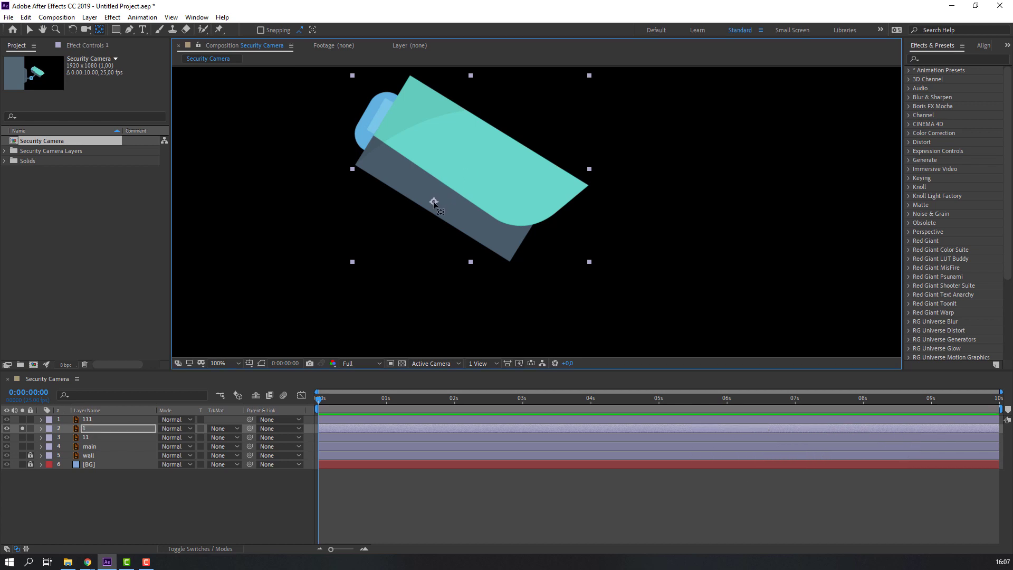
{"action": "key", "text": "Return"}
- Solo arm layer 11 and move its anchor point to the arm's lower-left end
{"action": "left_click", "coordinate": [85, 437]}
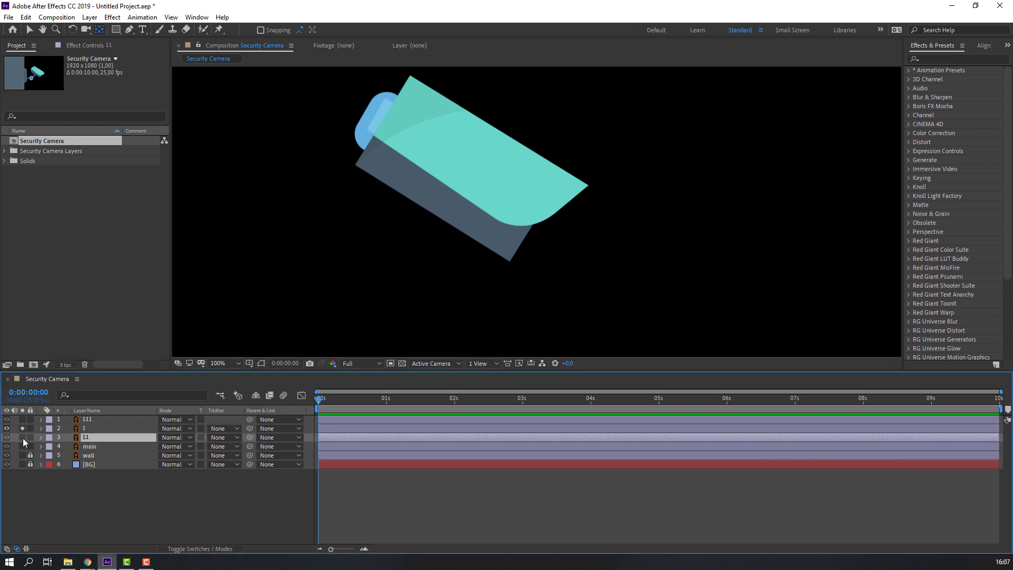
{"action": "left_click", "coordinate": [23, 439]}
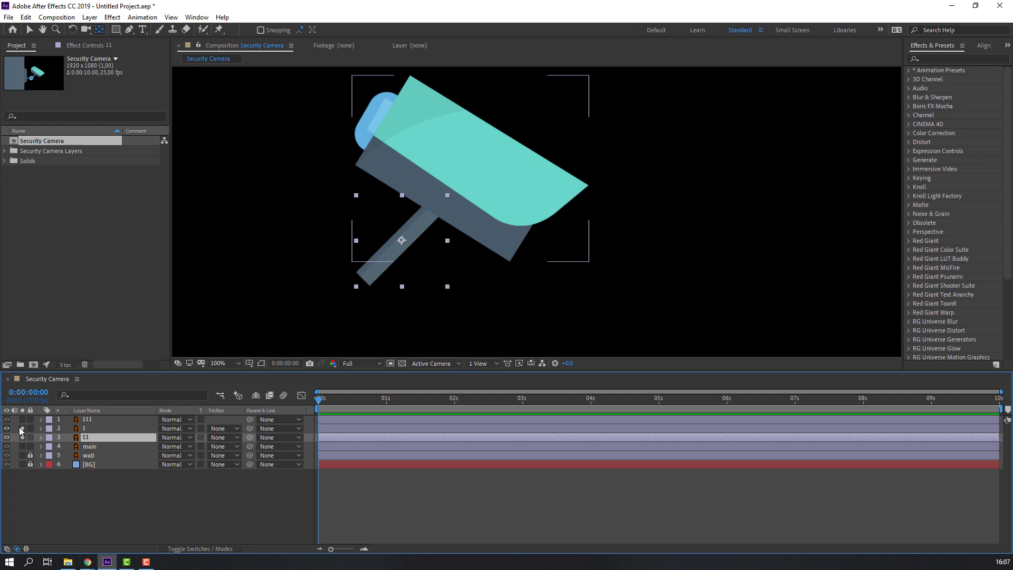
{"action": "left_click", "coordinate": [22, 437]}
{"action": "left_click_drag", "start_coordinate": [403, 242], "coordinate": [372, 276]}
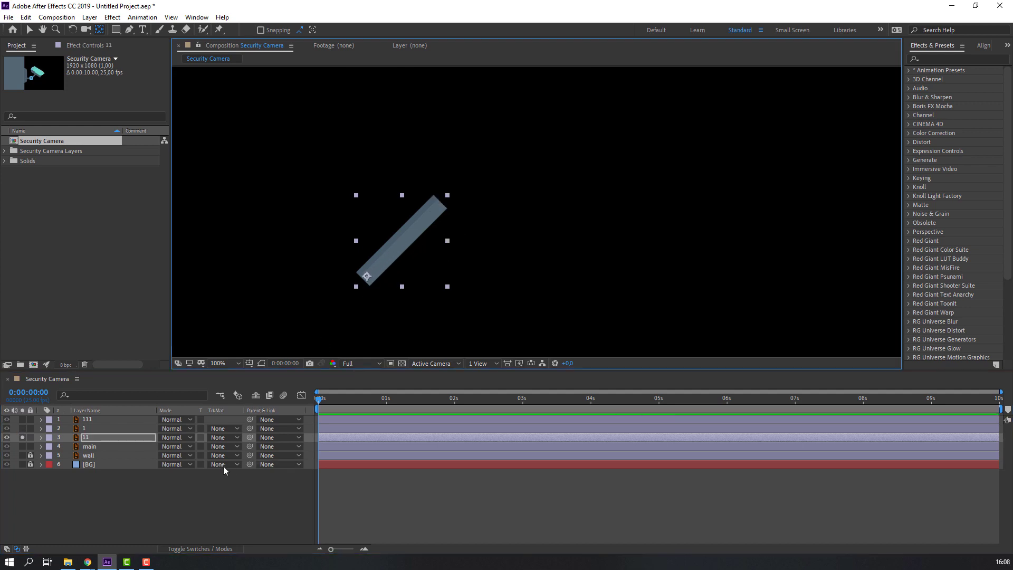
{"action": "left_click", "coordinate": [23, 437]}
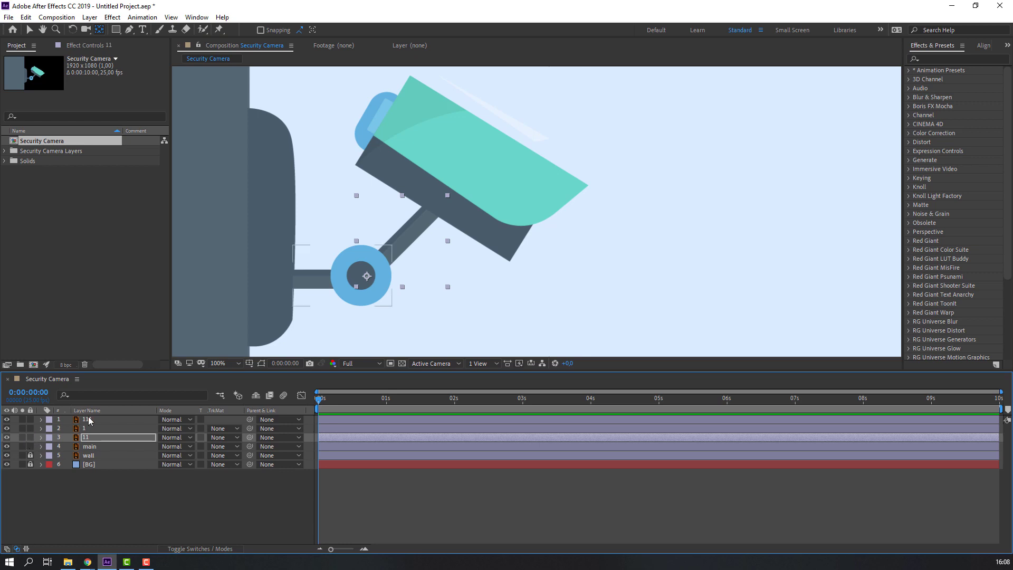
- Solo mount layer 111 and move its anchor point to the bar's left end at the wall
{"action": "left_click", "coordinate": [90, 421]}
{"action": "left_click", "coordinate": [24, 419]}
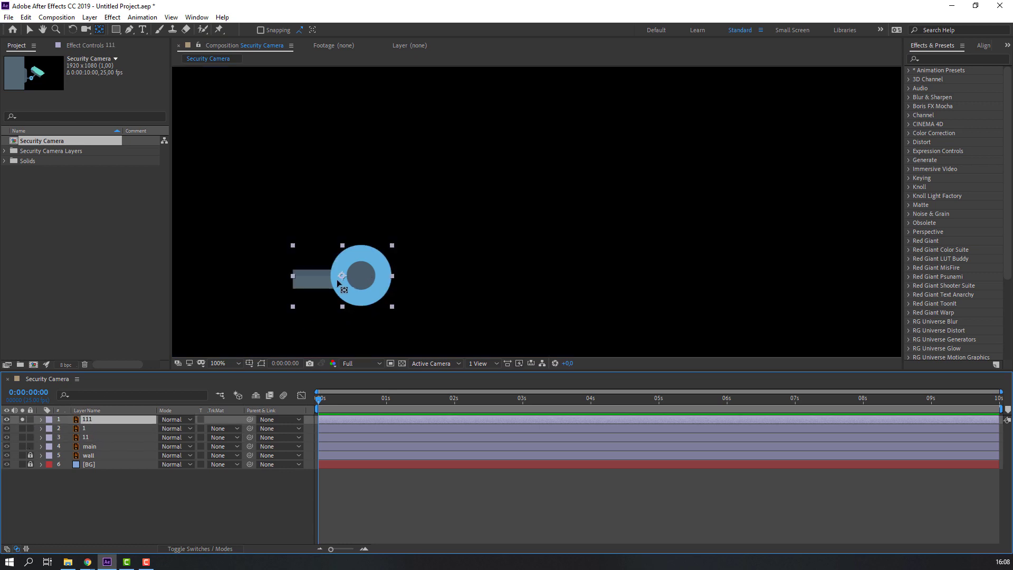
{"action": "left_click_drag", "start_coordinate": [343, 276], "coordinate": [298, 279]}
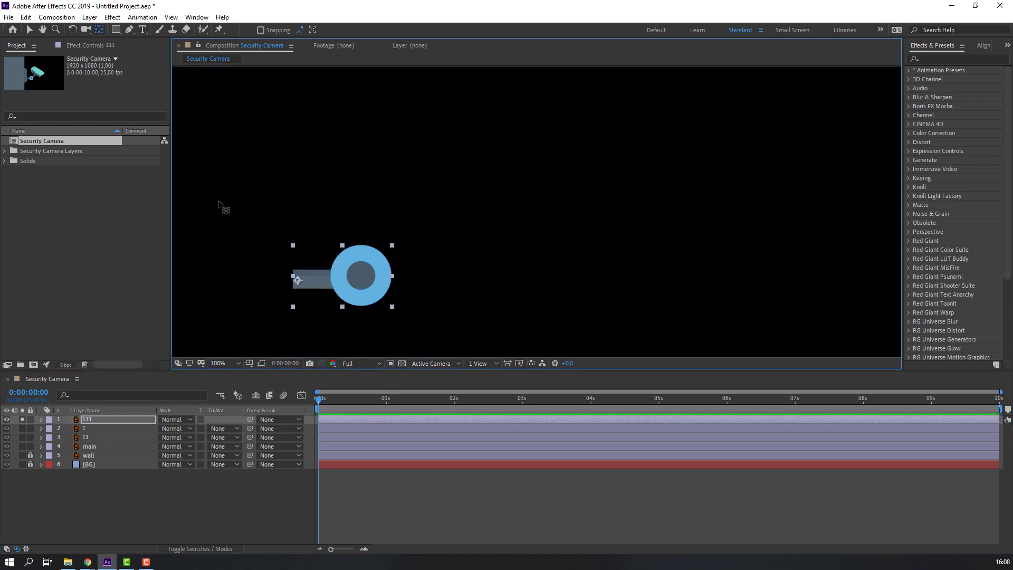
{"action": "left_click", "coordinate": [27, 30]}
{"action": "left_click", "coordinate": [23, 419]}
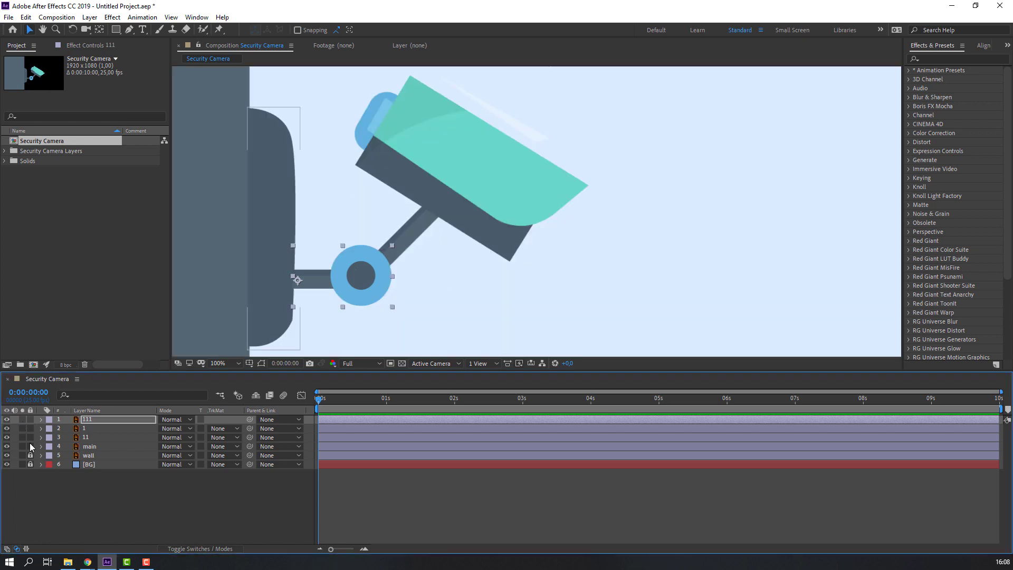
- Parent the camera head to arm layer 11 and arm layer 11 to mount layer 111
{"action": "left_click", "coordinate": [83, 428]}
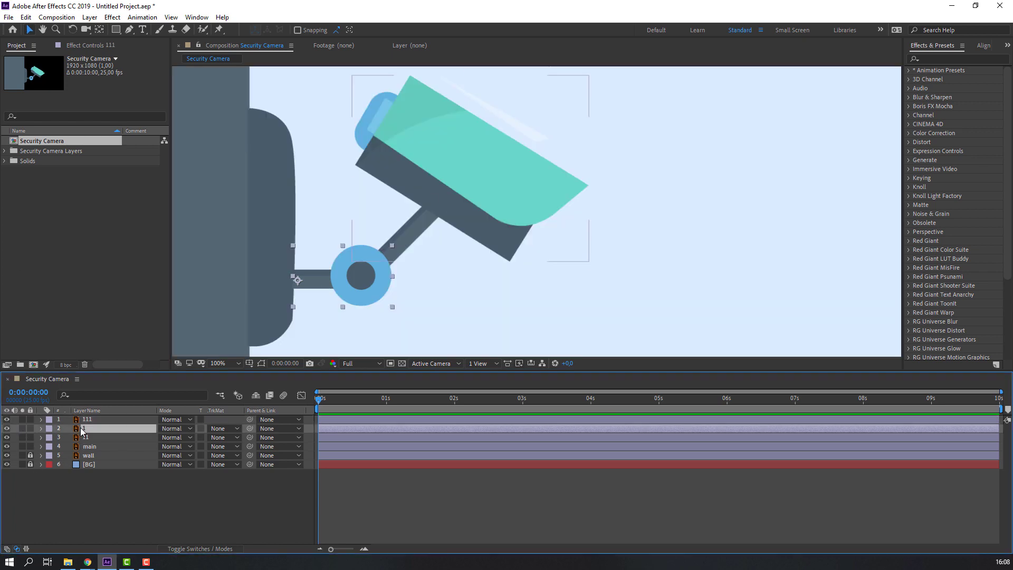
{"action": "left_click_drag", "start_coordinate": [250, 429], "coordinate": [92, 438]}
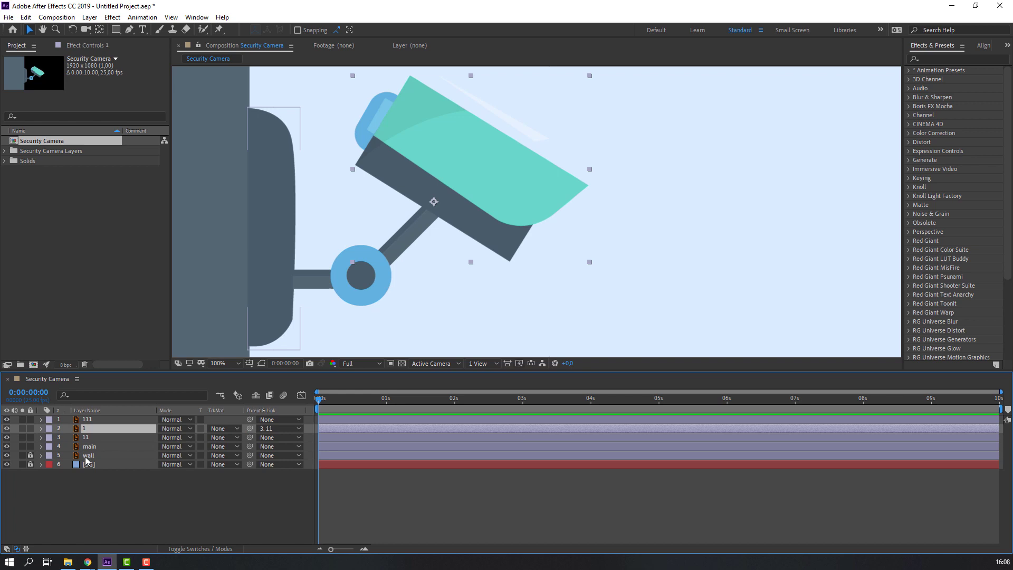
{"action": "left_click", "coordinate": [88, 438]}
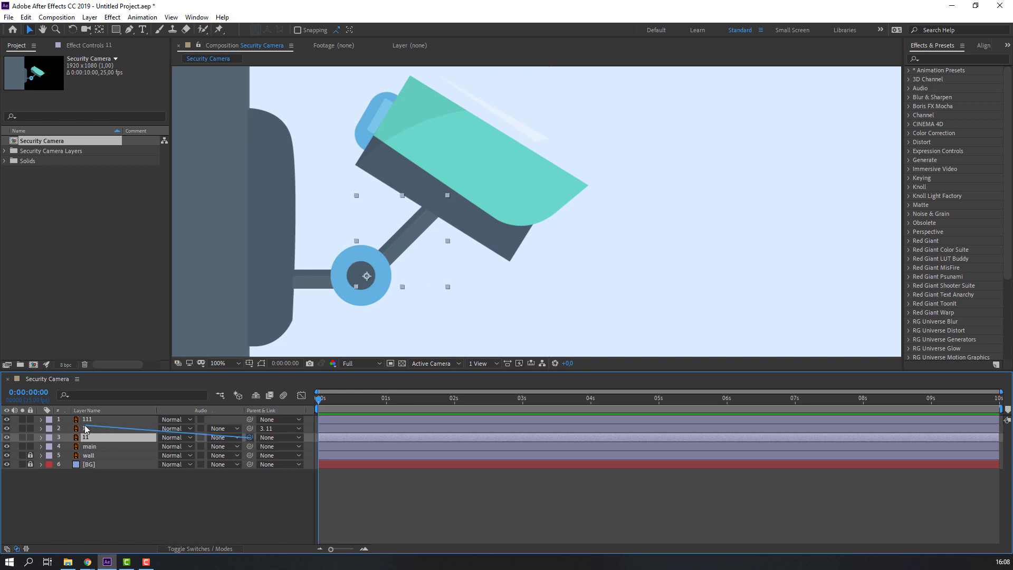
{"action": "left_click_drag", "start_coordinate": [86, 426], "coordinate": [109, 461]}
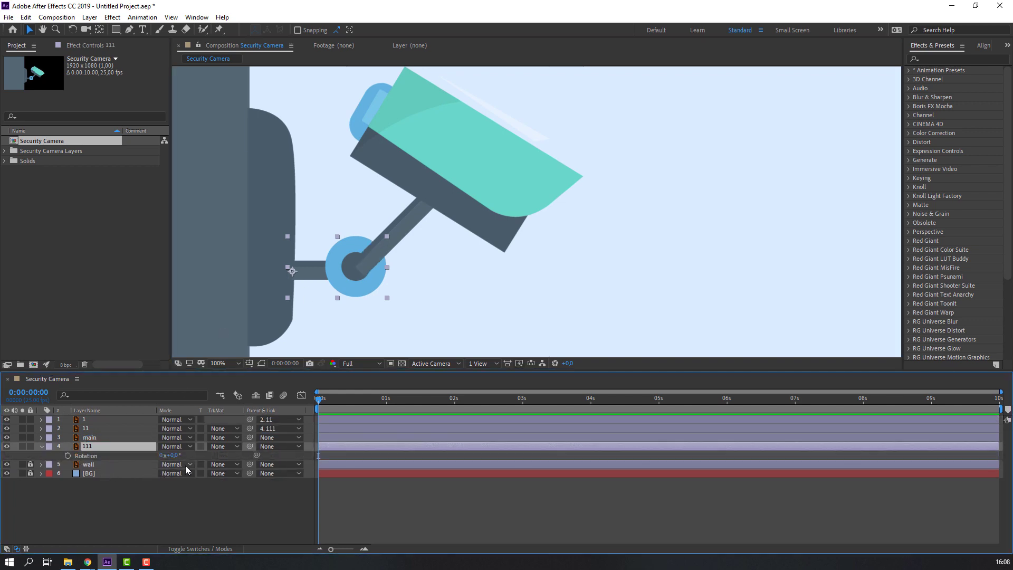
- Test-rotate the mount to verify the chain, then start selecting the rig layers
{"action": "left_click_drag", "start_coordinate": [174, 457], "coordinate": [190, 458]}
{"action": "left_click", "coordinate": [403, 205]}
{"action": "scroll", "coordinate": [403, 205], "scroll_direction": "down", "scroll_amount": 1}
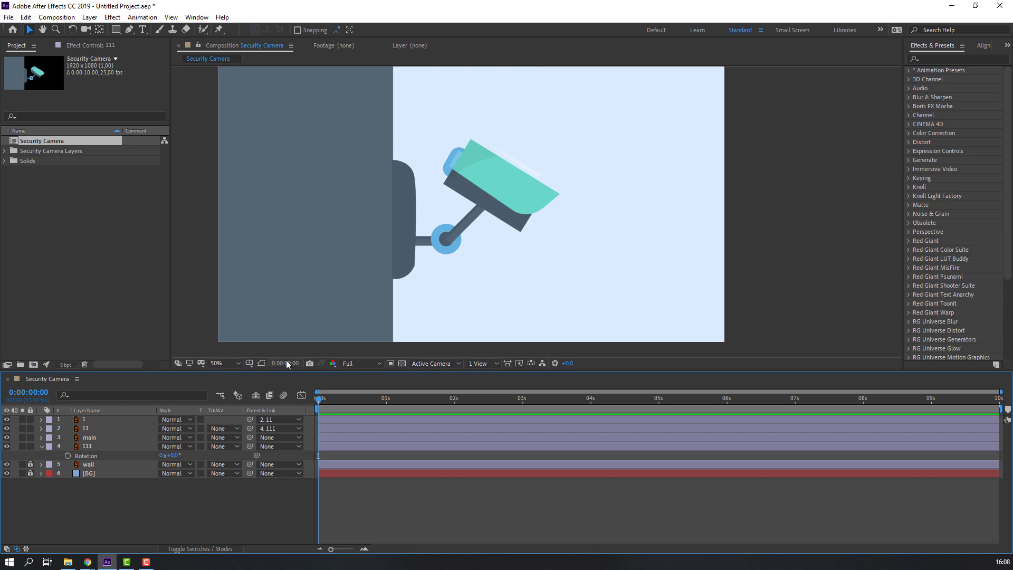
{"action": "left_click", "coordinate": [41, 446]}
{"action": "left_click", "coordinate": [95, 447]}
- Select the rig layers and launch the Duik Bassel.2 script, ignoring the update notice
{"action": "left_click", "coordinate": [94, 420], "text": "shift"}
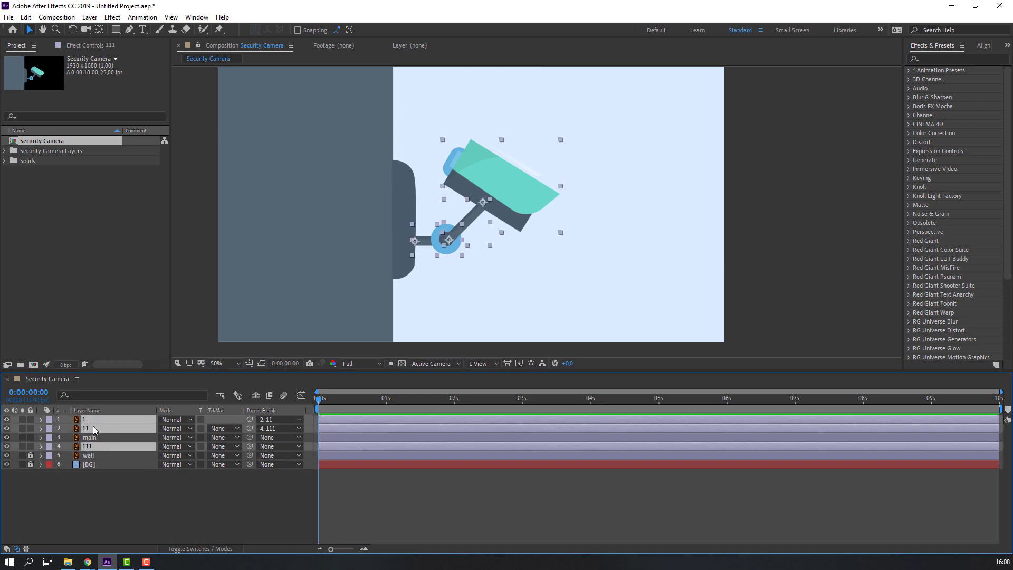
{"action": "left_click", "coordinate": [197, 17]}
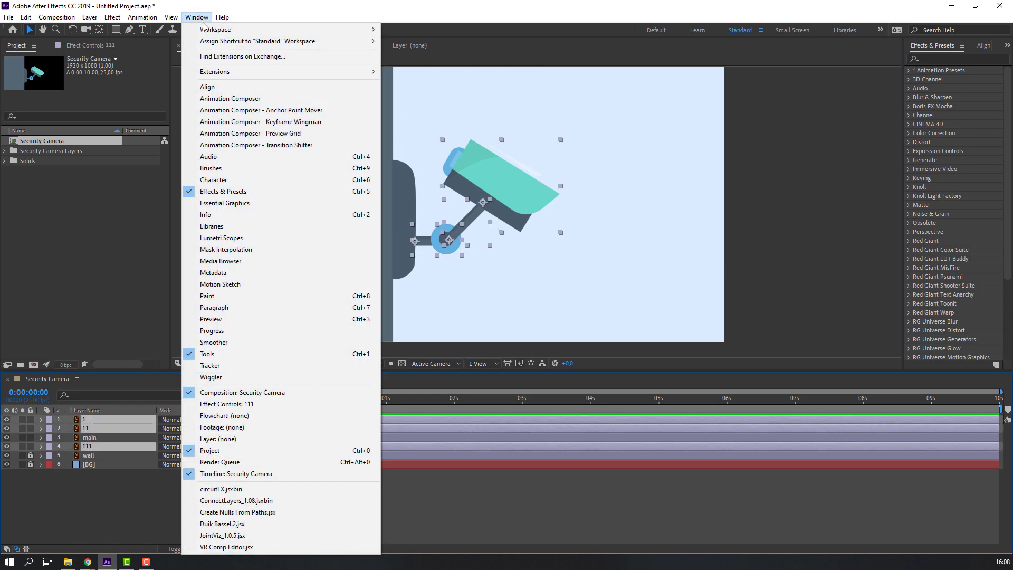
{"action": "left_click", "coordinate": [222, 524]}
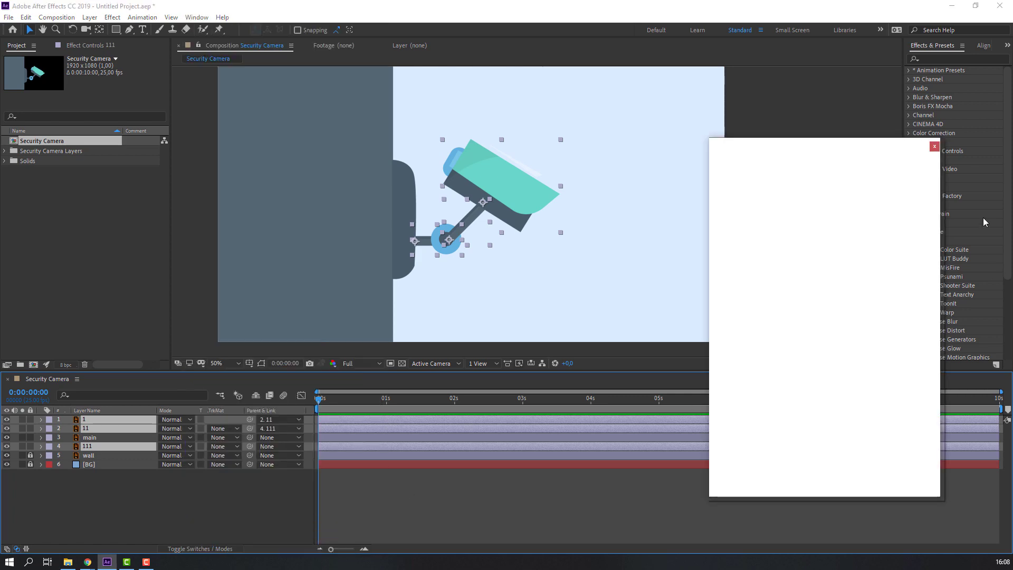
{"action": "left_click_drag", "start_coordinate": [826, 144], "coordinate": [811, 111]}
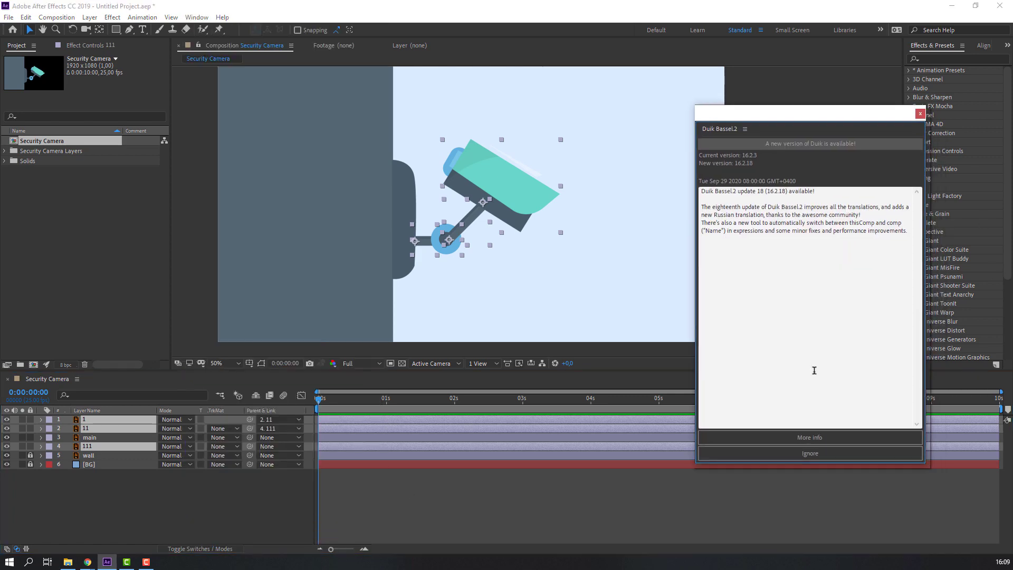
{"action": "left_click", "coordinate": [811, 454]}
- Auto-rig the selected layers with IK from Duik's Rigging tools and bend the arm with the controller
{"action": "left_click", "coordinate": [864, 145]}
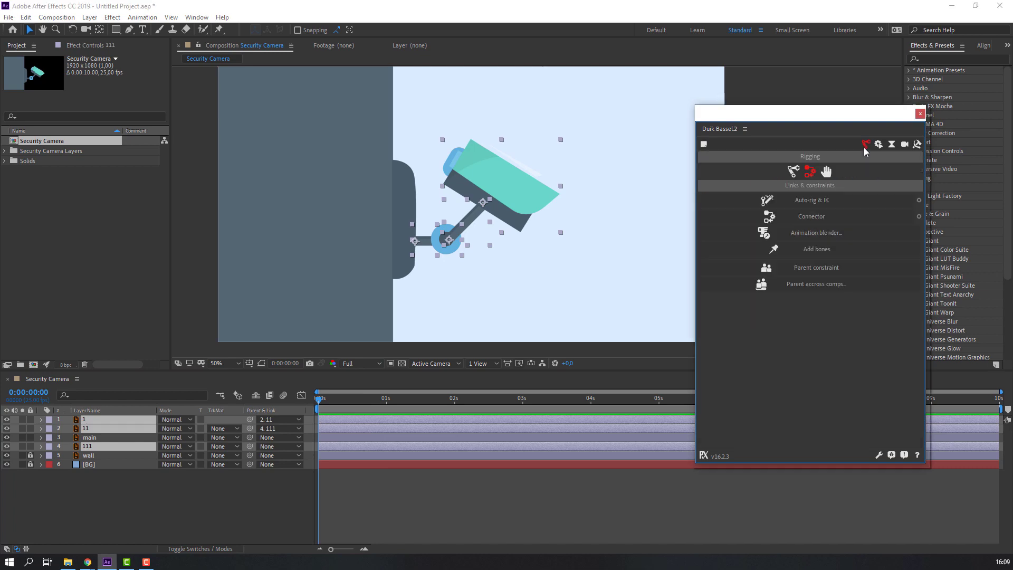
{"action": "left_click", "coordinate": [810, 200]}
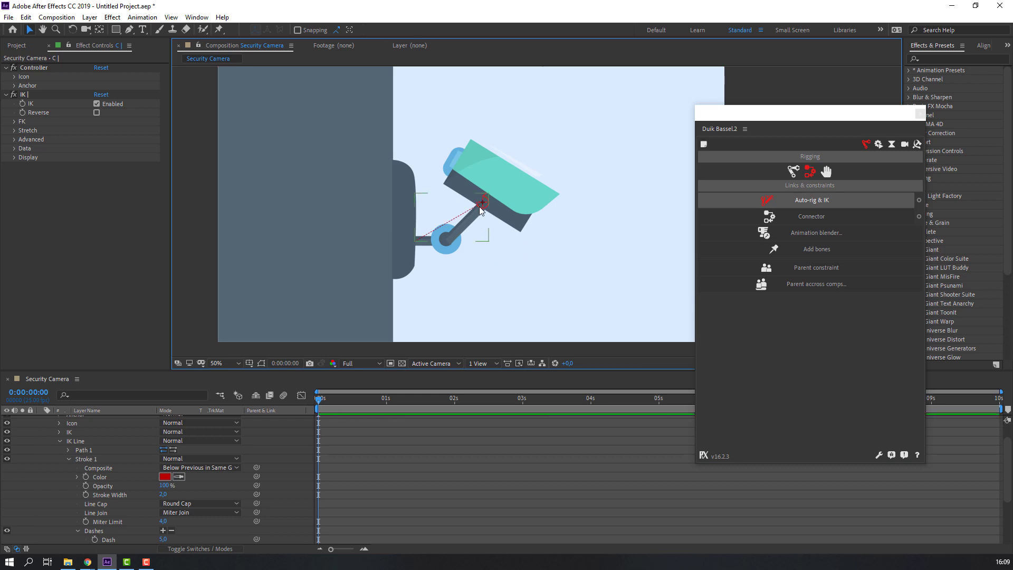
{"action": "scroll", "coordinate": [95, 427], "scroll_direction": "up", "scroll_amount": 2}
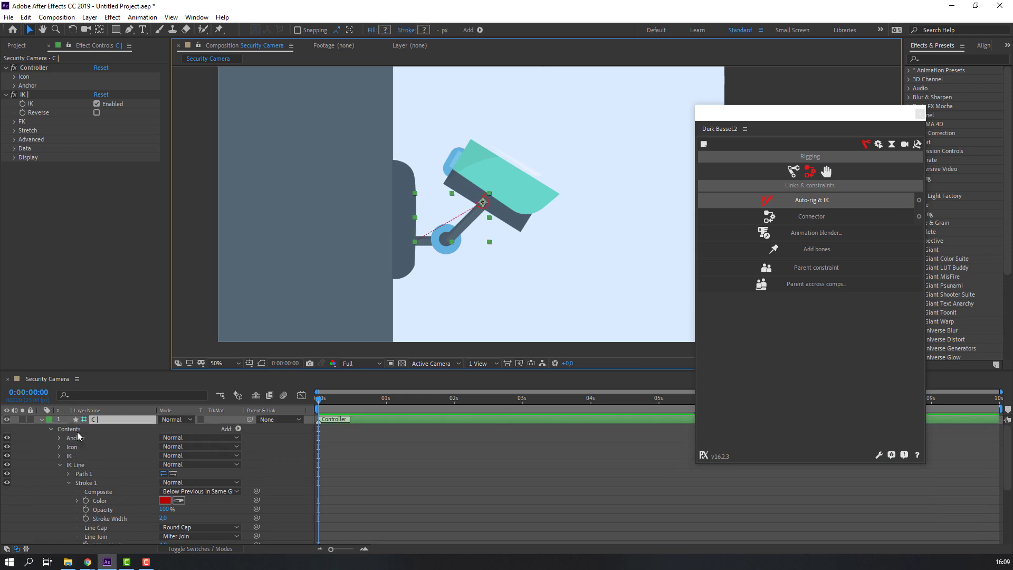
{"action": "left_click", "coordinate": [49, 419]}
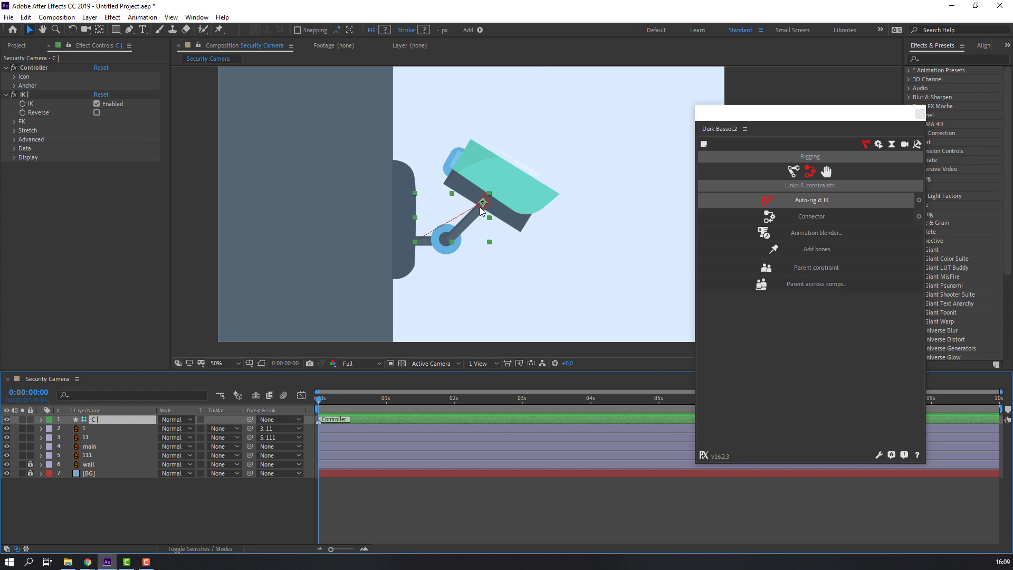
{"action": "mouse_move", "coordinate": [481, 205]}
{"action": "left_mouse_down"}
{"action": "mouse_move", "coordinate": [470, 201]}
{"action": "mouse_move", "coordinate": [482, 204]}
{"action": "left_mouse_up"}
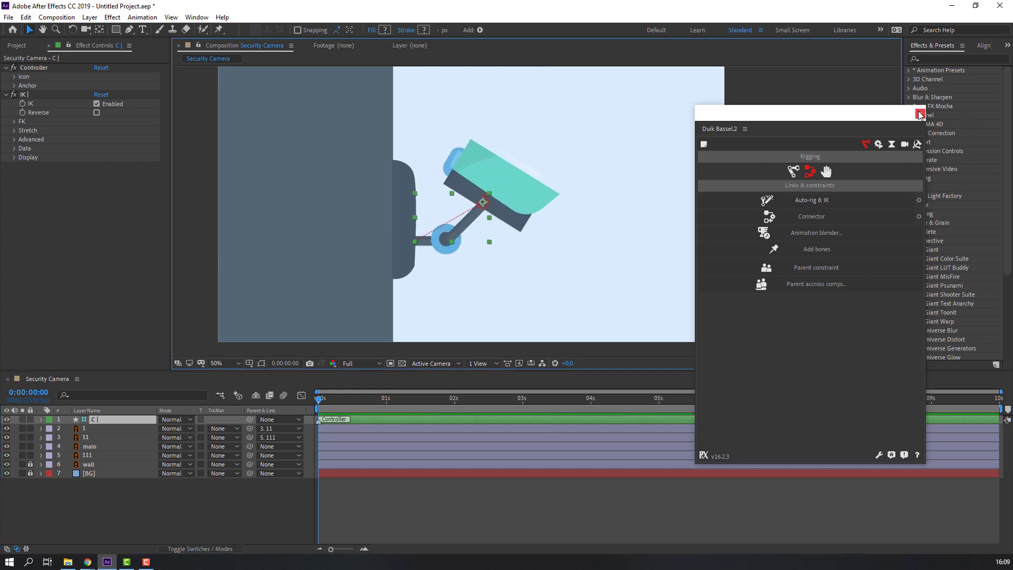
- Close Duik, reveal the controller's Rotation, test-tilt the head and reset rotation to 0
{"action": "left_click", "coordinate": [920, 116]}
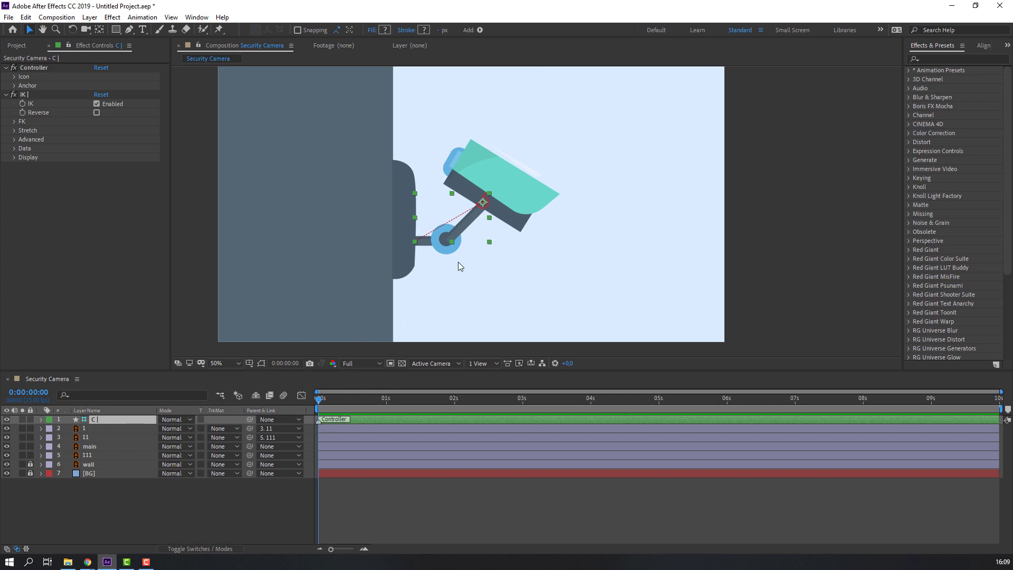
{"action": "scroll", "coordinate": [459, 262], "scroll_direction": "up", "scroll_amount": 1}
{"action": "key", "text": "r"}
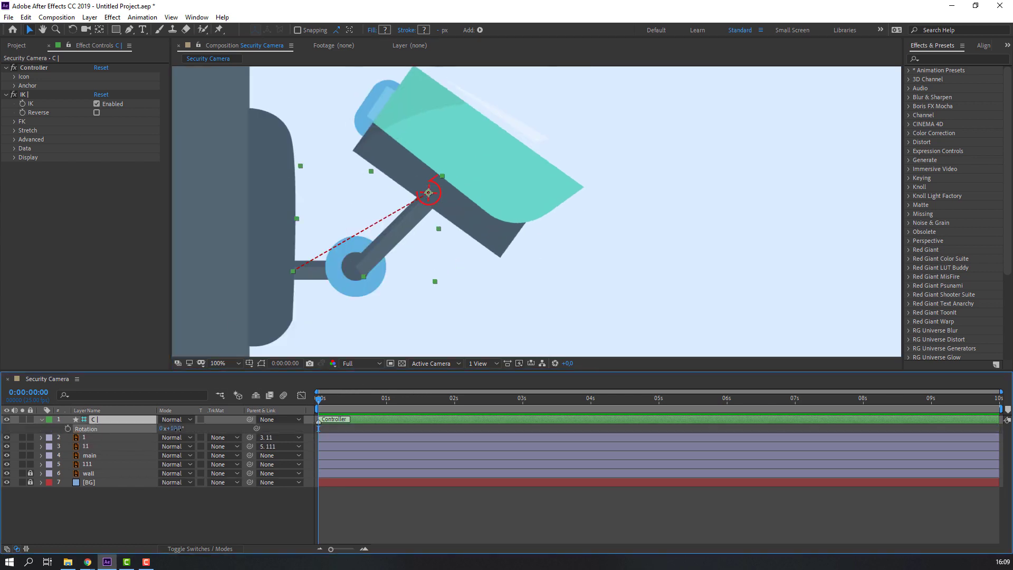
{"action": "left_click_drag", "start_coordinate": [166, 428], "coordinate": [165, 428]}
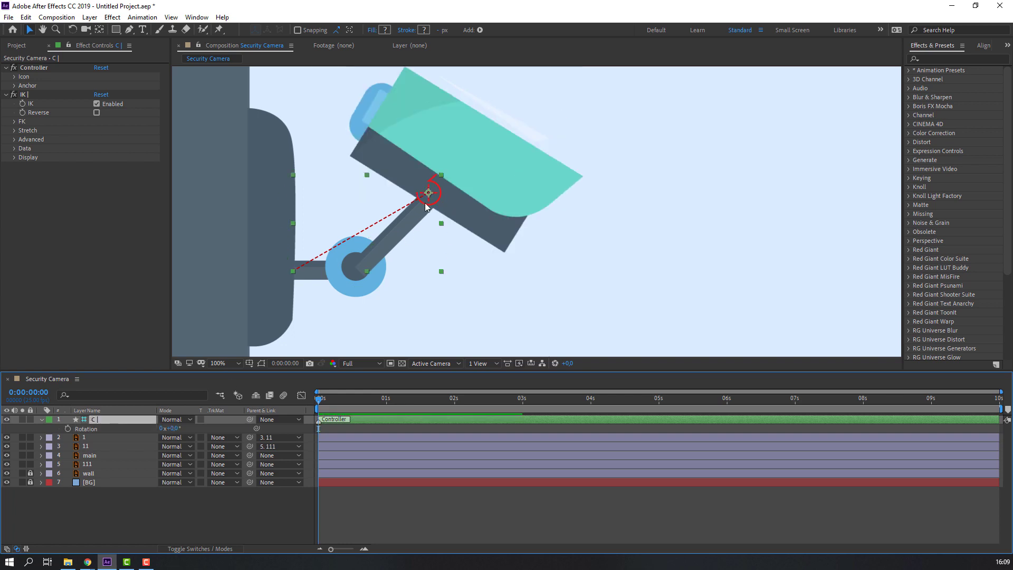
{"action": "left_click_drag", "start_coordinate": [428, 192], "coordinate": [419, 217]}
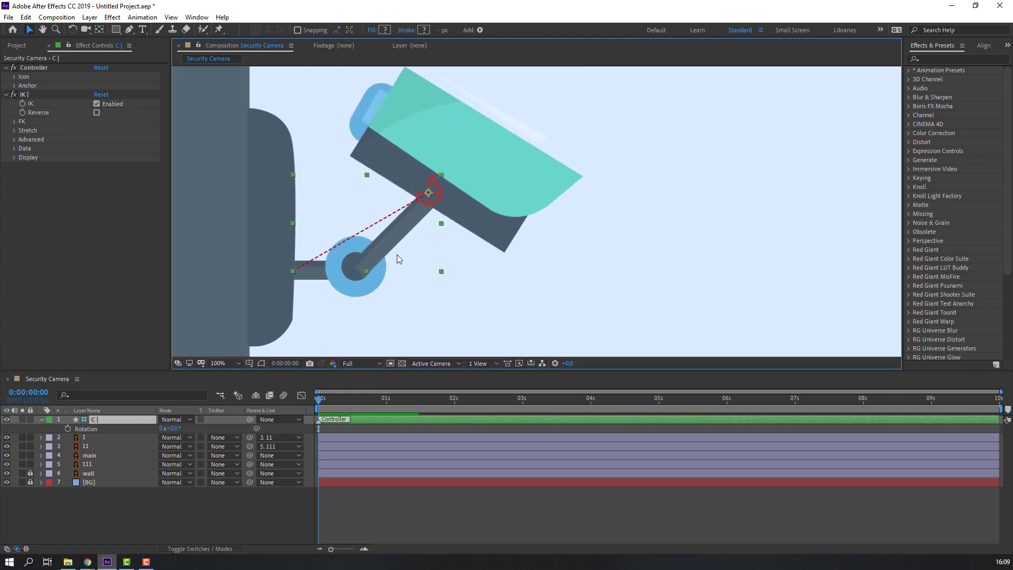
{"action": "scroll", "coordinate": [396, 254], "scroll_direction": "down", "scroll_amount": 1}
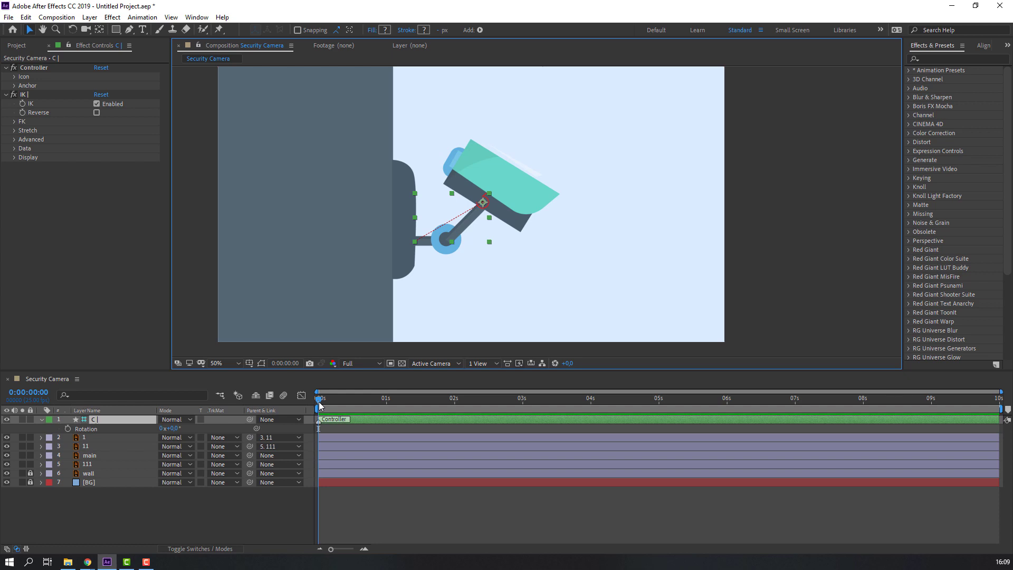
- Key the controller's Position at frame 6 and re-pose the camera arm at frame 16
{"action": "left_click_drag", "start_coordinate": [320, 401], "coordinate": [335, 401]}
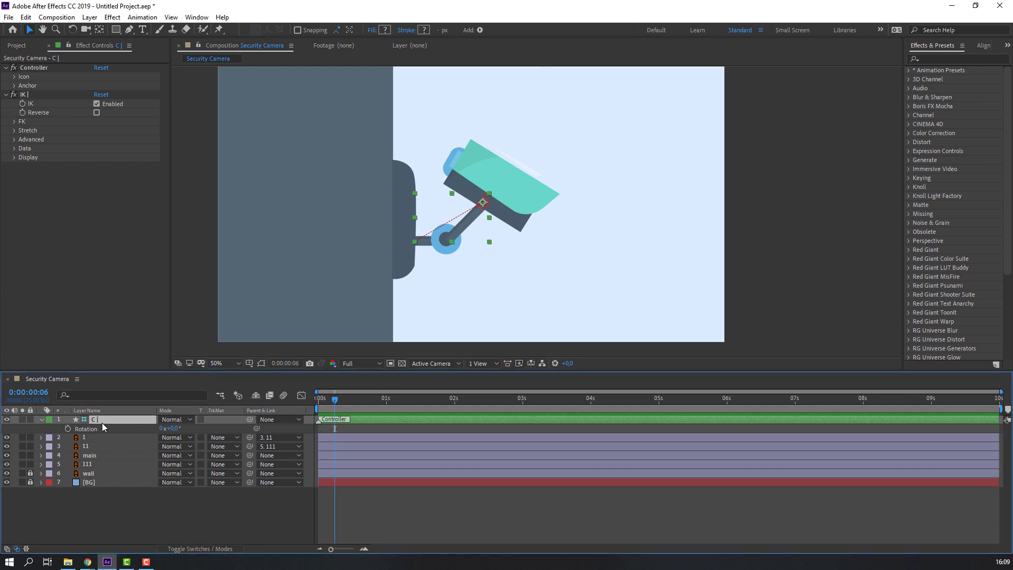
{"action": "key", "text": "alt+shift+p"}
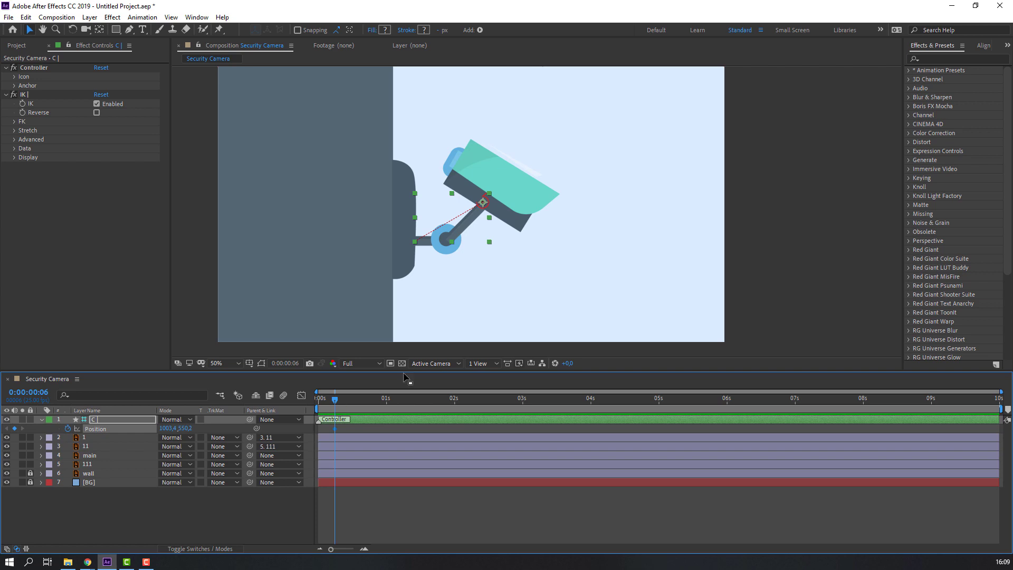
{"action": "left_click_drag", "start_coordinate": [335, 400], "coordinate": [362, 400]}
{"action": "scroll", "coordinate": [470, 273], "scroll_direction": "up", "scroll_amount": 1}
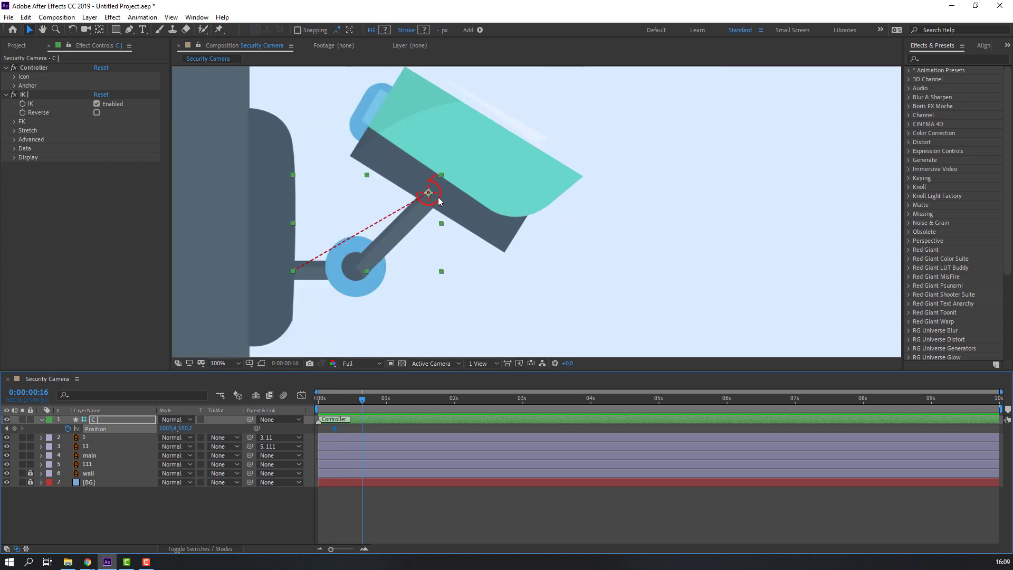
{"action": "left_click_drag", "start_coordinate": [438, 200], "coordinate": [454, 252]}
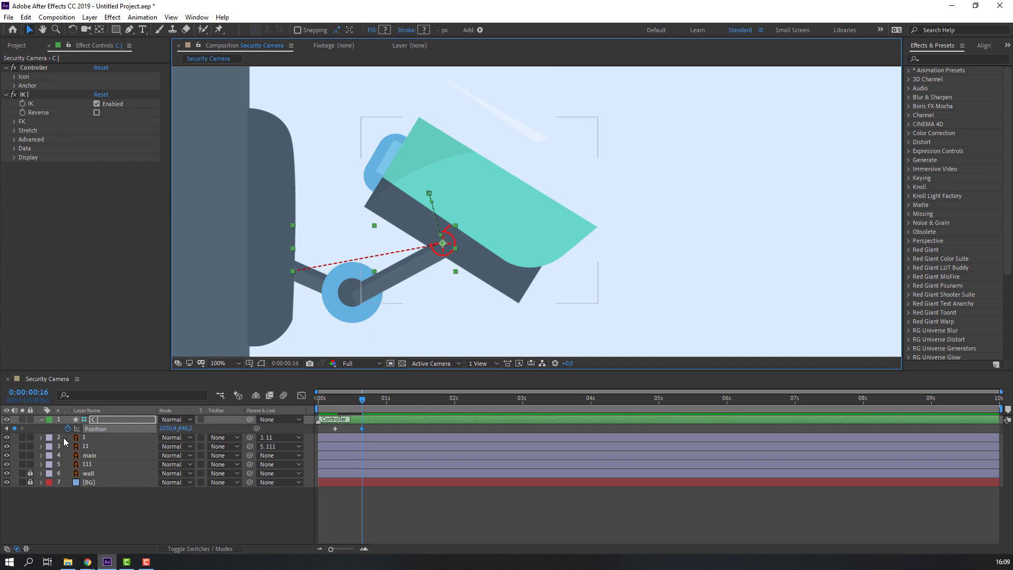
- Enable Rotation keyframing at frame 10 and rotate the camera to add a keyframe
{"action": "key", "text": "shift+r"}
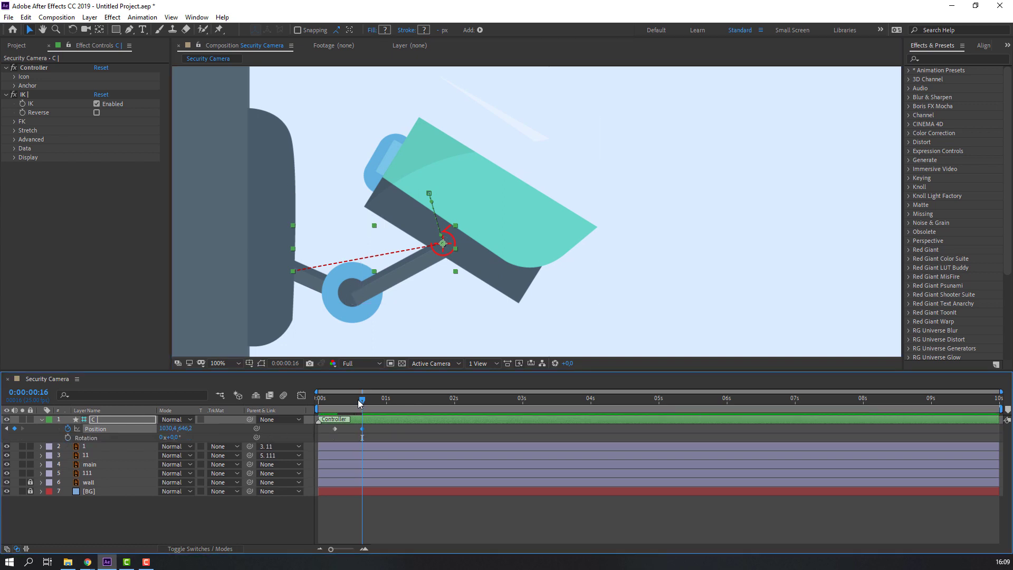
{"action": "mouse_move", "coordinate": [361, 399]}
{"action": "left_mouse_down"}
{"action": "mouse_move", "coordinate": [345, 402]}
{"action": "mouse_move", "coordinate": [365, 404]}
{"action": "left_mouse_up"}
{"action": "left_click", "coordinate": [68, 438]}
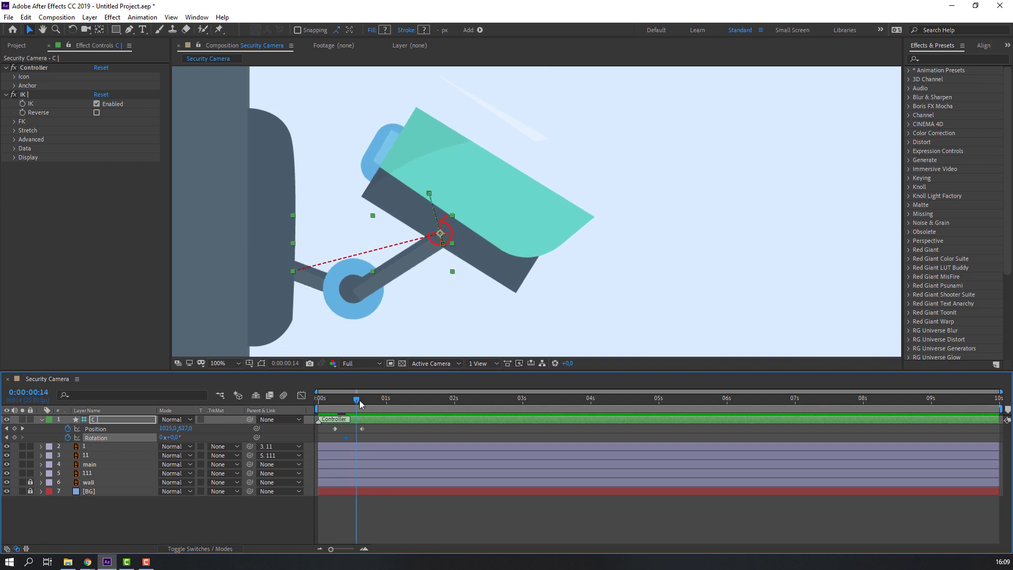
{"action": "left_click_drag", "start_coordinate": [173, 438], "coordinate": [177, 437]}
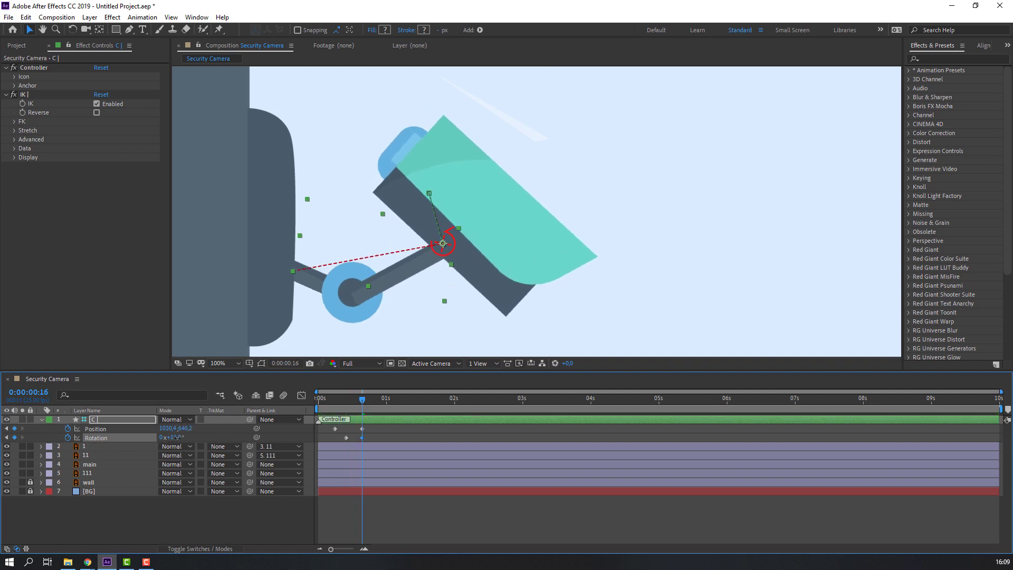
- At frame 16 tilt the camera up to 28° and nudge its position slightly left
{"action": "left_click_drag", "start_coordinate": [335, 400], "coordinate": [363, 403]}
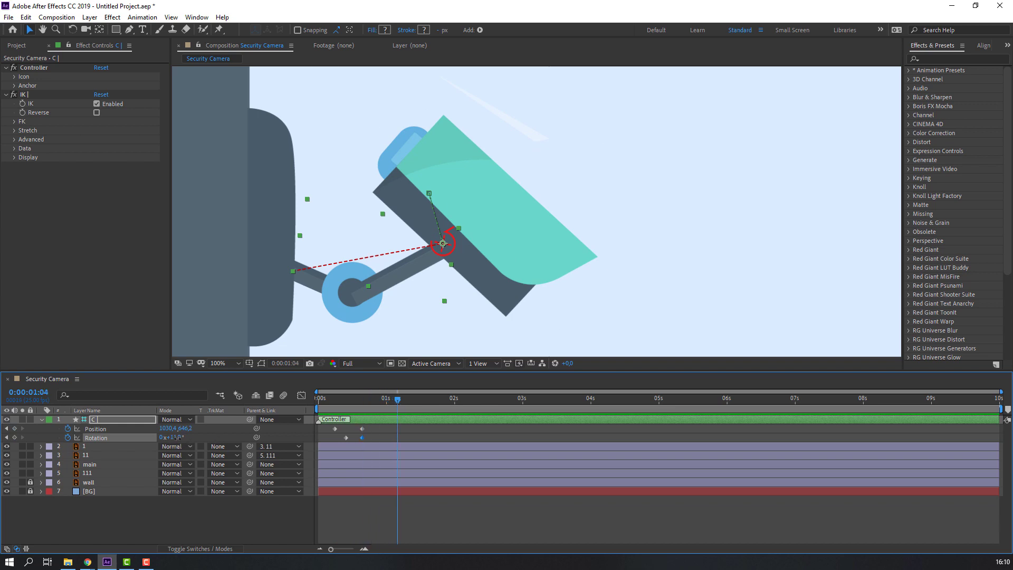
{"action": "left_click_drag", "start_coordinate": [175, 438], "coordinate": [187, 438]}
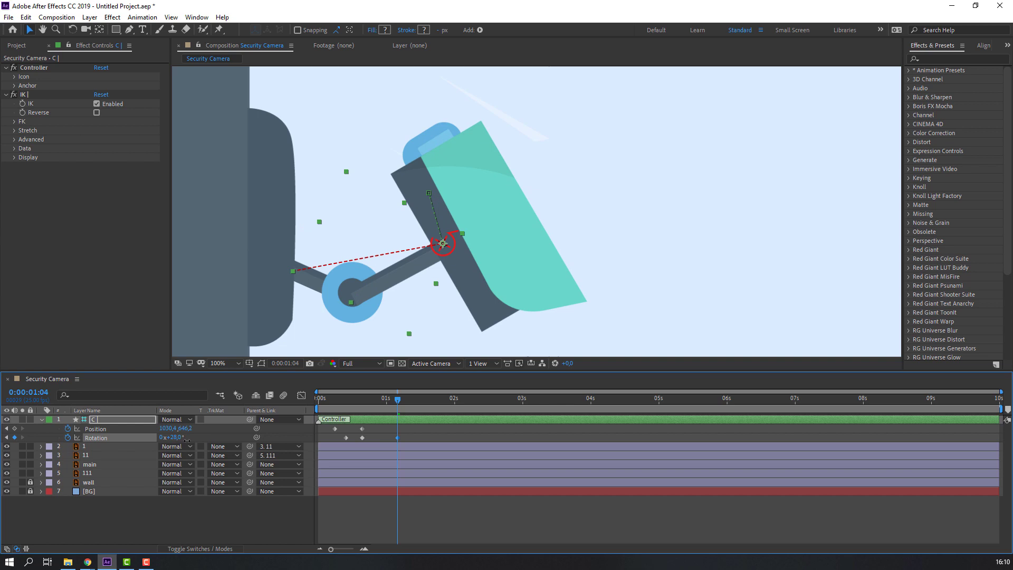
{"action": "left_click_drag", "start_coordinate": [169, 430], "coordinate": [165, 430]}
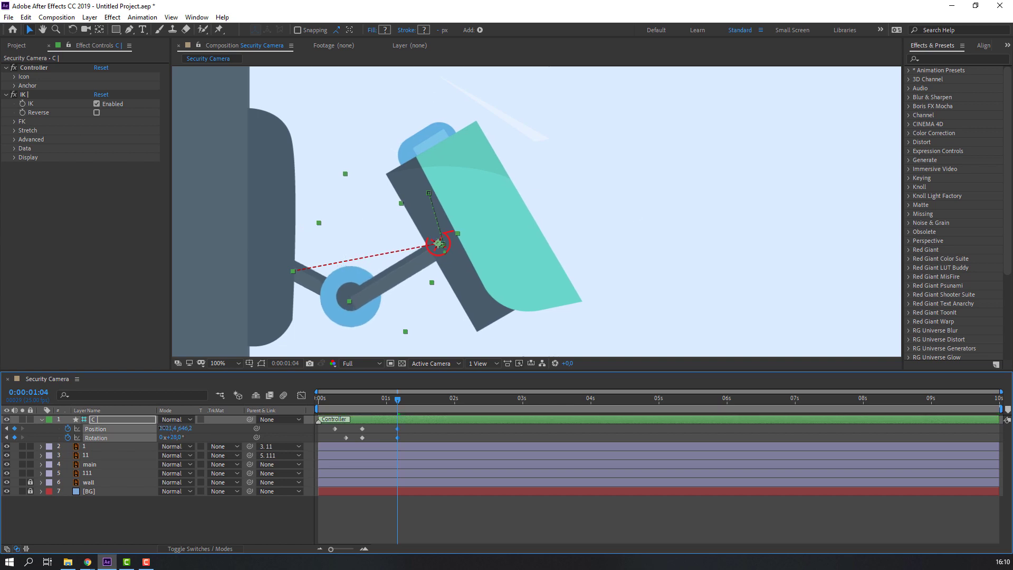
{"action": "scroll", "coordinate": [325, 265], "scroll_direction": "down", "scroll_amount": 1}
- Preview the animation and apply Easy Ease to the selected keyframes
{"action": "key", "text": "space"}
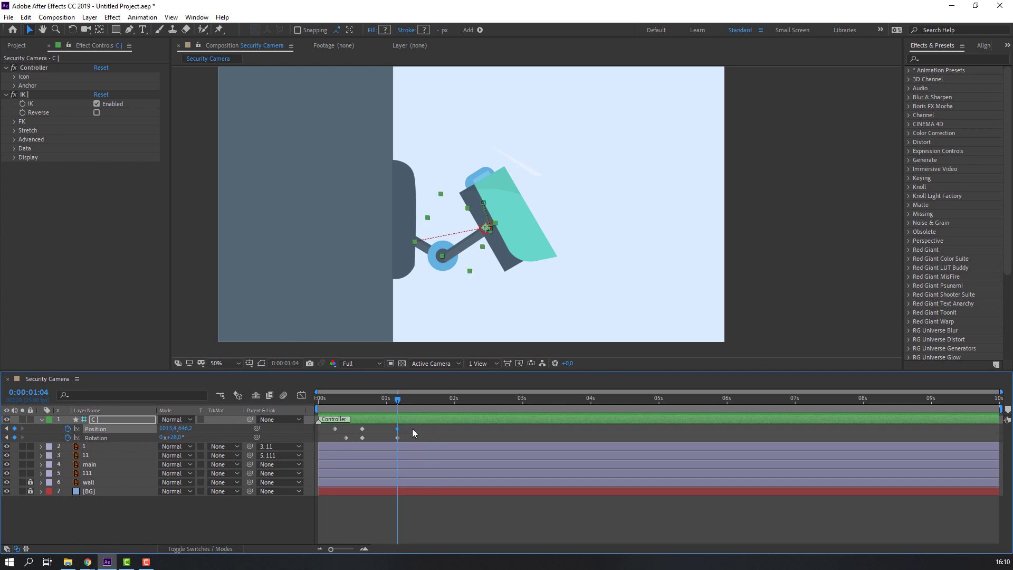
{"action": "key", "text": "space"}
{"action": "right_click", "coordinate": [334, 434]}
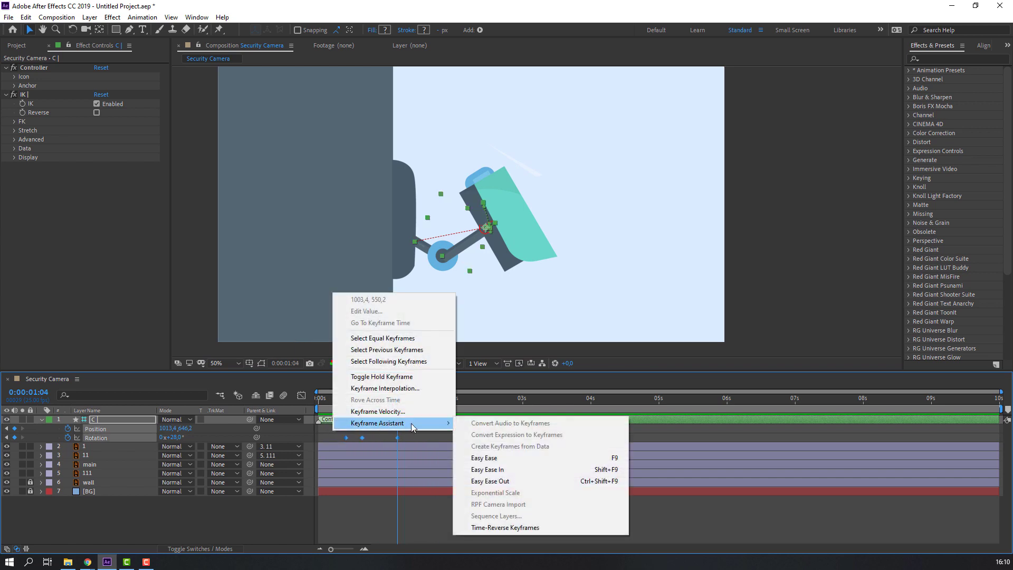
{"action": "left_click", "coordinate": [483, 458]}
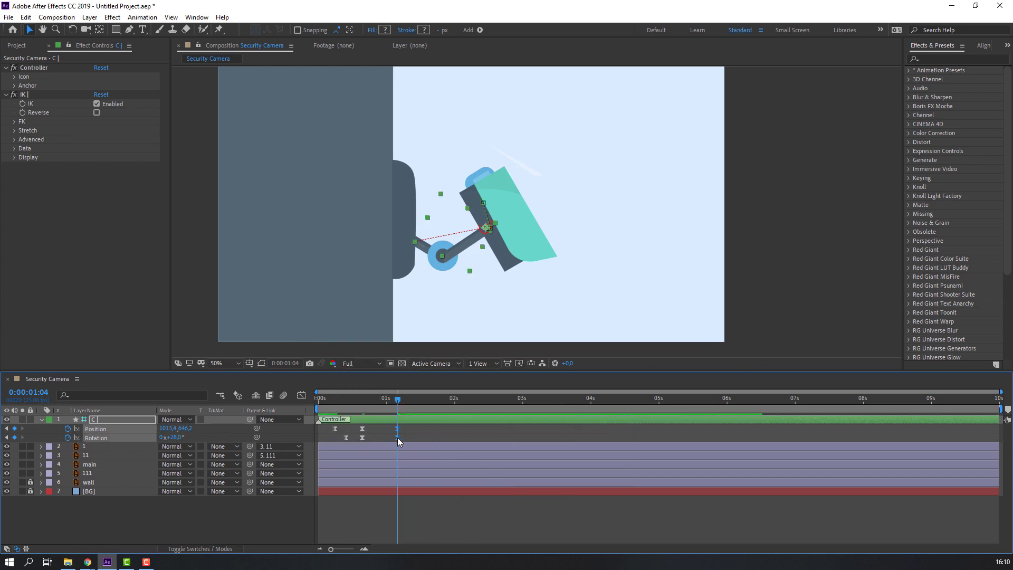
- Push the last keyframes later and add keyframes holding the pose at about 1:18
{"action": "left_click_drag", "start_coordinate": [397, 433], "coordinate": [418, 436]}
{"action": "key", "text": "space"}
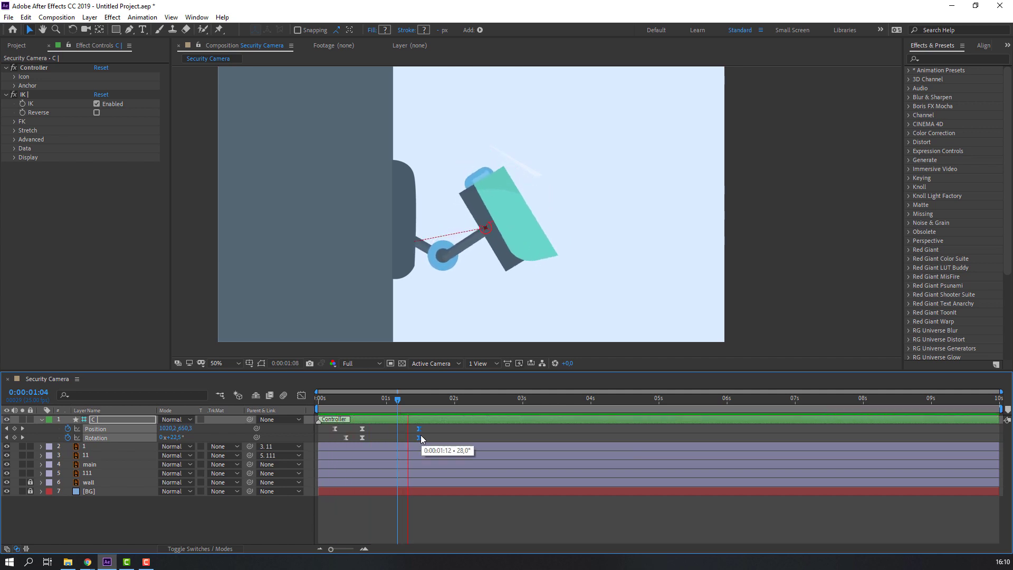
{"action": "left_click", "coordinate": [437, 399]}
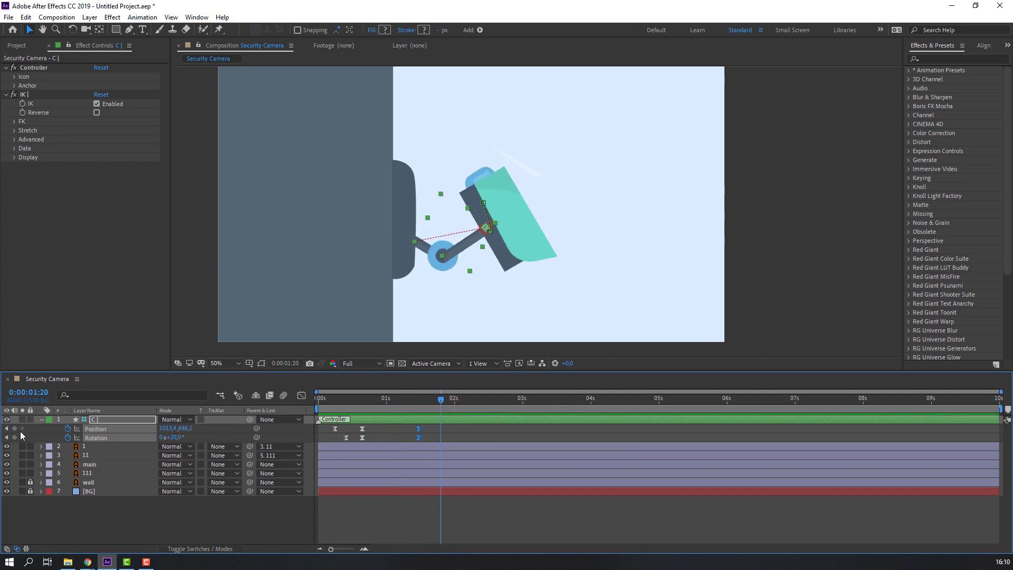
{"action": "left_click", "coordinate": [14, 428]}
- After two seconds key the camera swinging down to about -7° and preview the movement
{"action": "left_click", "coordinate": [186, 511]}
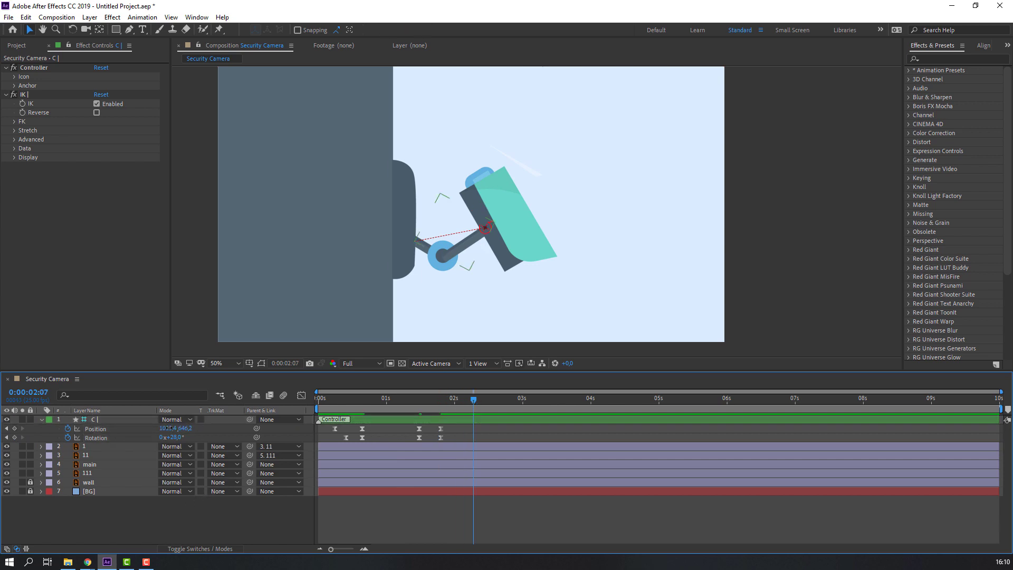
{"action": "mouse_move", "coordinate": [170, 428]}
{"action": "left_mouse_down"}
{"action": "mouse_move", "coordinate": [140, 432]}
{"action": "mouse_move", "coordinate": [162, 438]}
{"action": "left_mouse_up"}
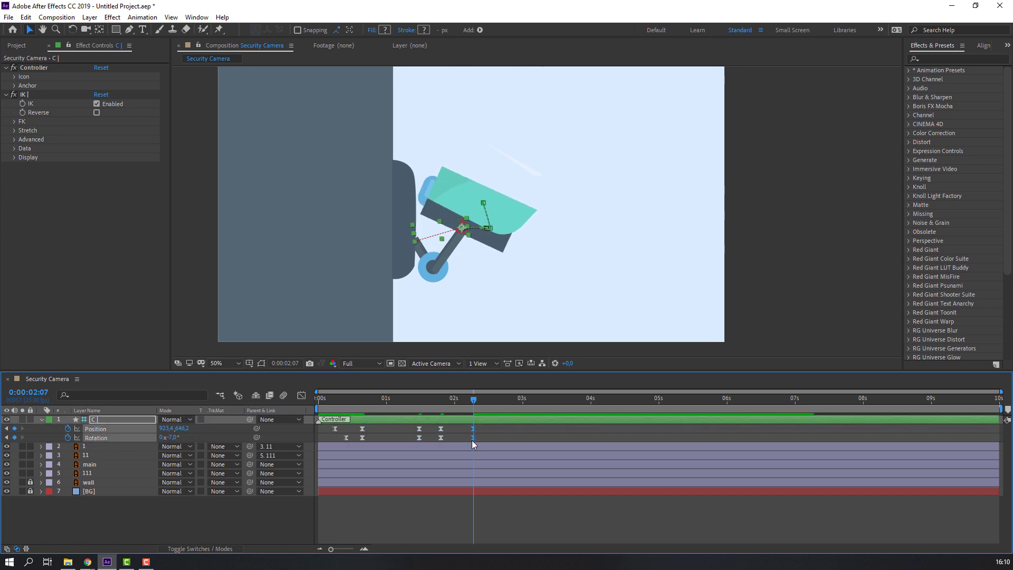
{"action": "key", "text": "space"}
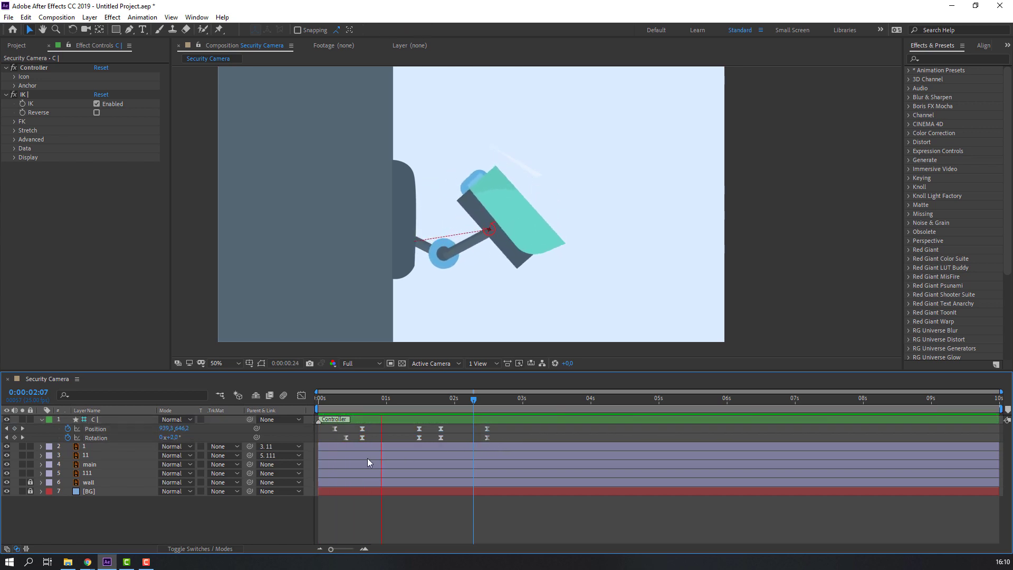
{"action": "key", "text": "space"}
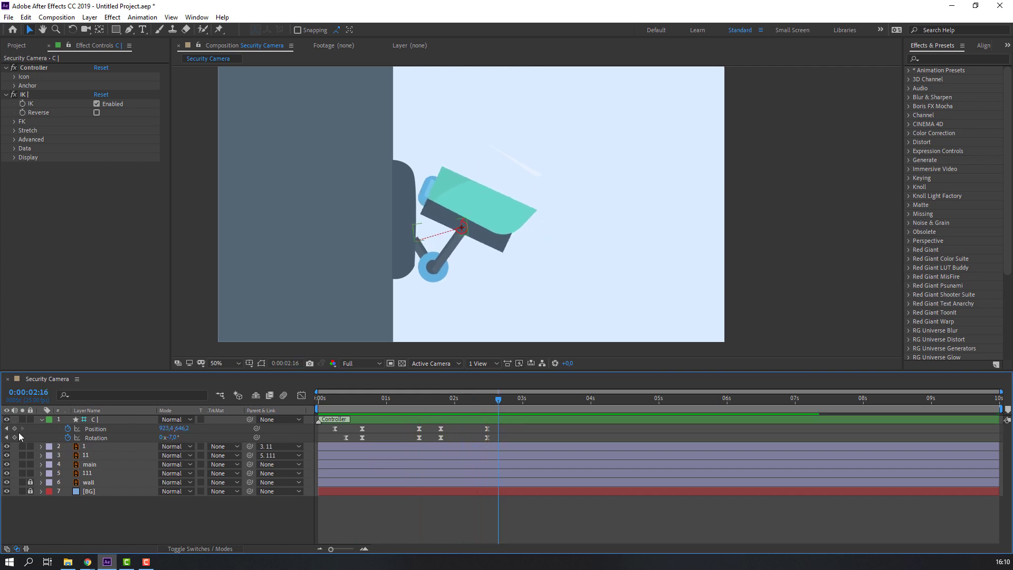
{"action": "left_click", "coordinate": [492, 432]}
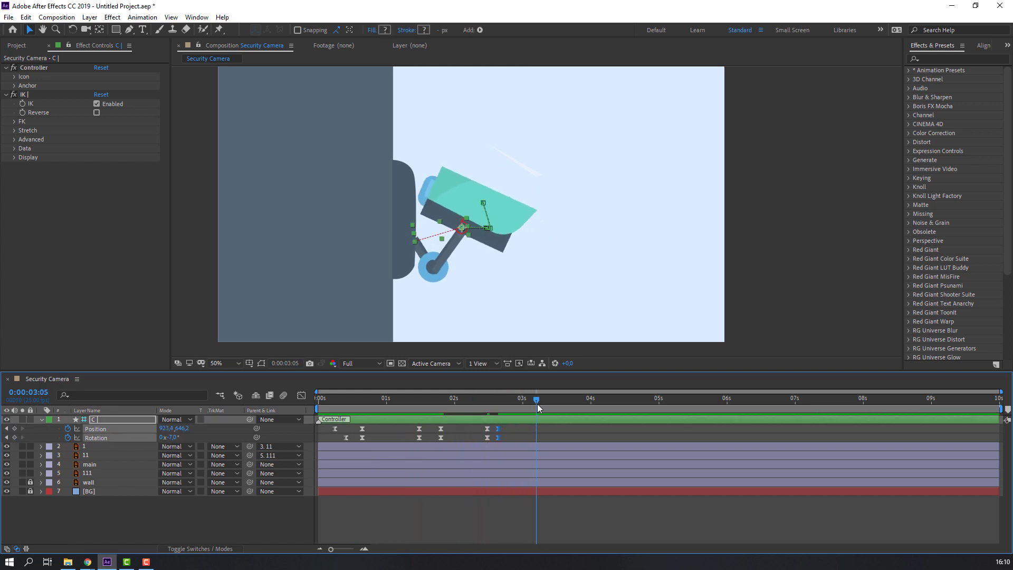
- Raise the camera higher and tilt the head to about -21°, then preview
{"action": "left_click_drag", "start_coordinate": [183, 428], "coordinate": [183, 380]}
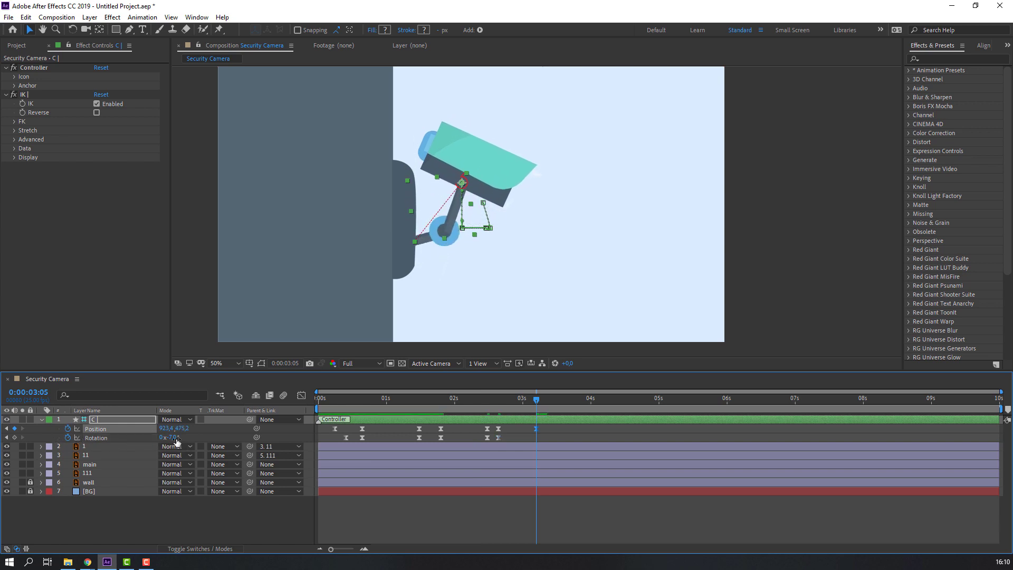
{"action": "mouse_move", "coordinate": [173, 437]}
{"action": "left_mouse_down"}
{"action": "mouse_move", "coordinate": [155, 439]}
{"action": "mouse_move", "coordinate": [166, 430]}
{"action": "mouse_move", "coordinate": [186, 437]}
{"action": "left_mouse_up"}
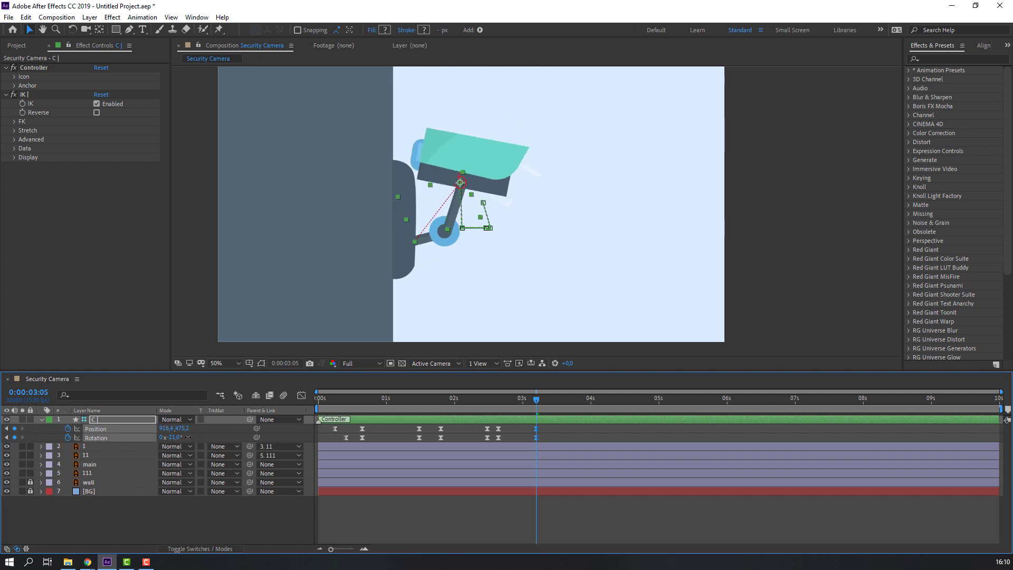
{"action": "key", "text": "space"}
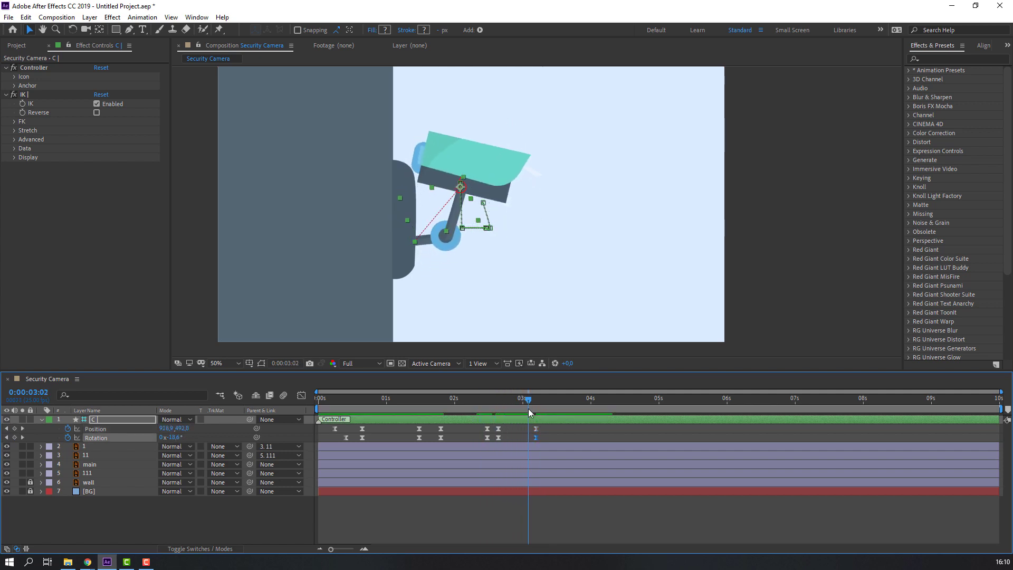
- Shift the newest keyframes to about 3:13 and play back the animation
{"action": "left_click_drag", "start_coordinate": [539, 437], "coordinate": [557, 438]}
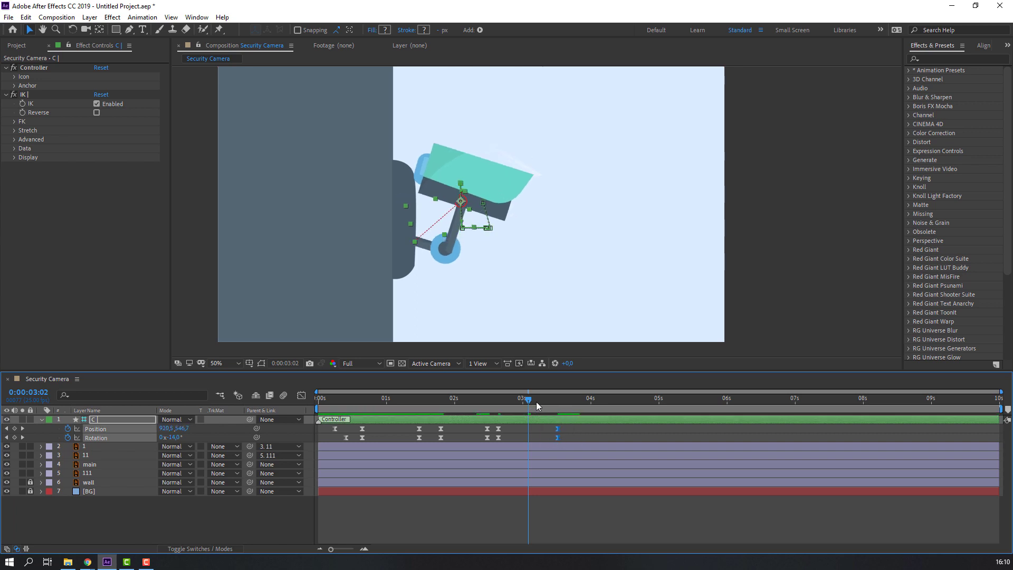
{"action": "left_click_drag", "start_coordinate": [528, 400], "coordinate": [577, 400]}
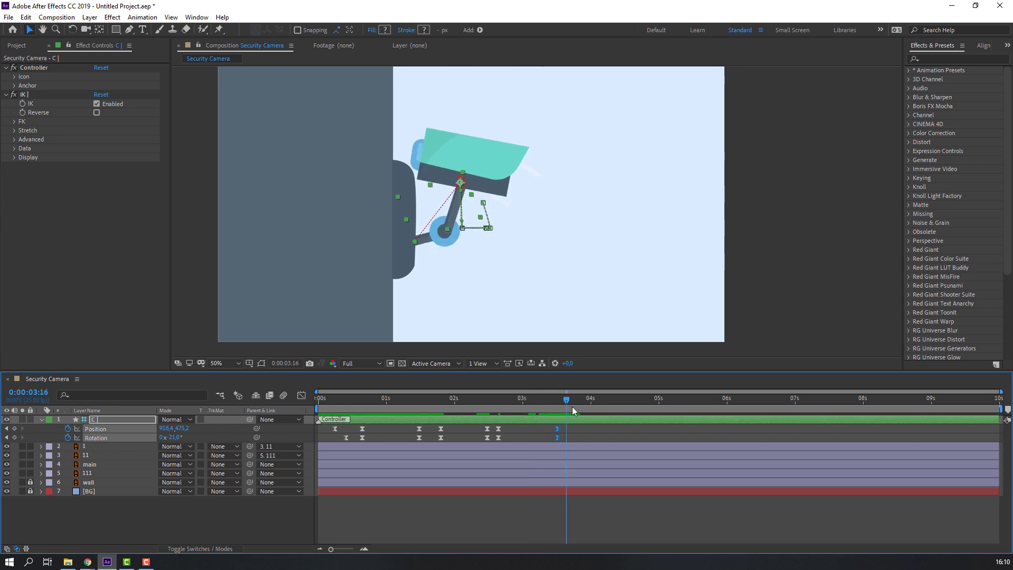
{"action": "key", "text": "space"}
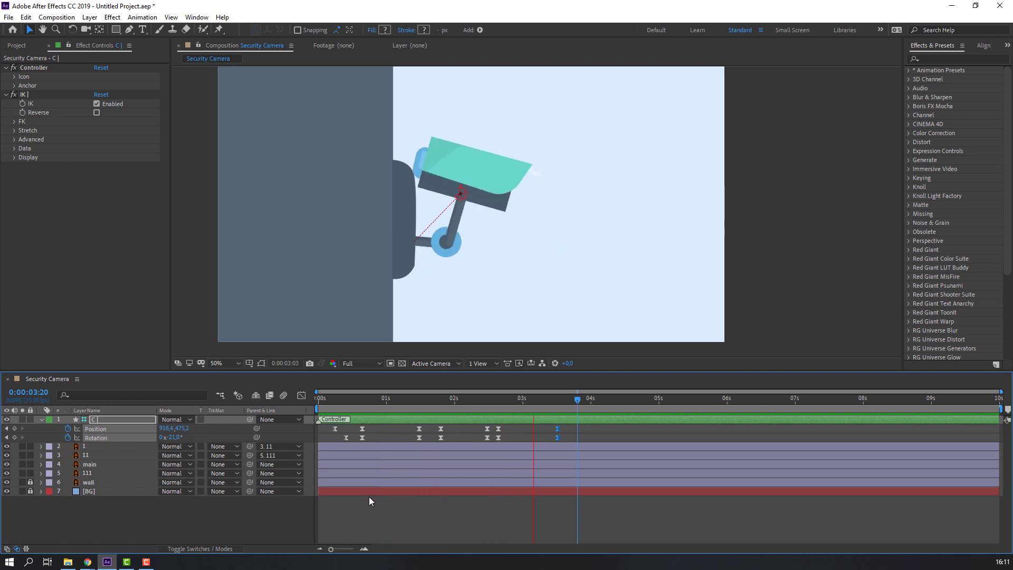
{"action": "key", "text": "j"}
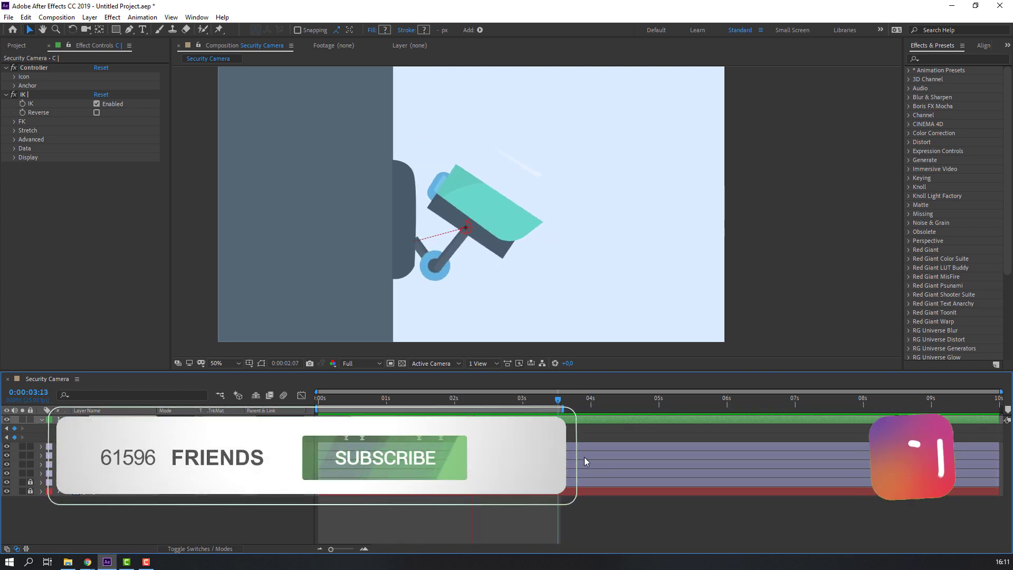